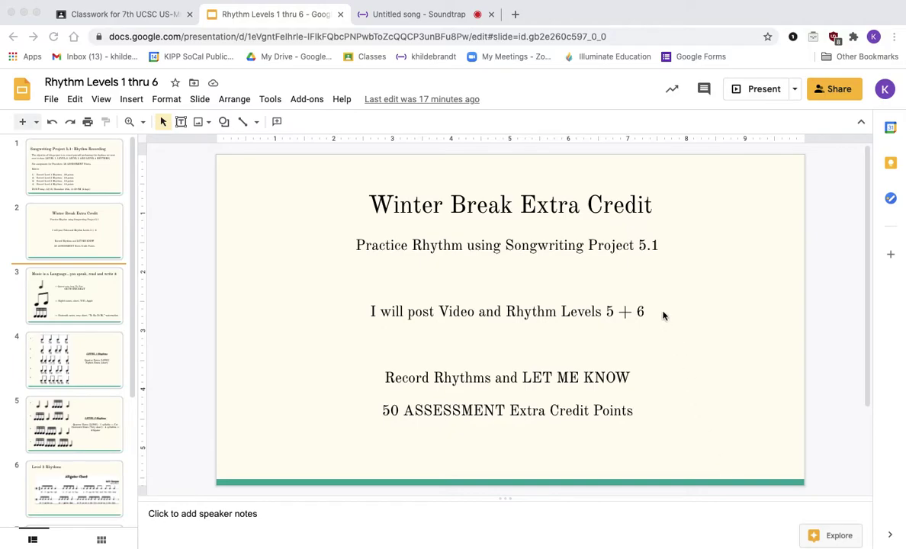
Add the missing space to the extra-credit assignment title
click(275, 20)
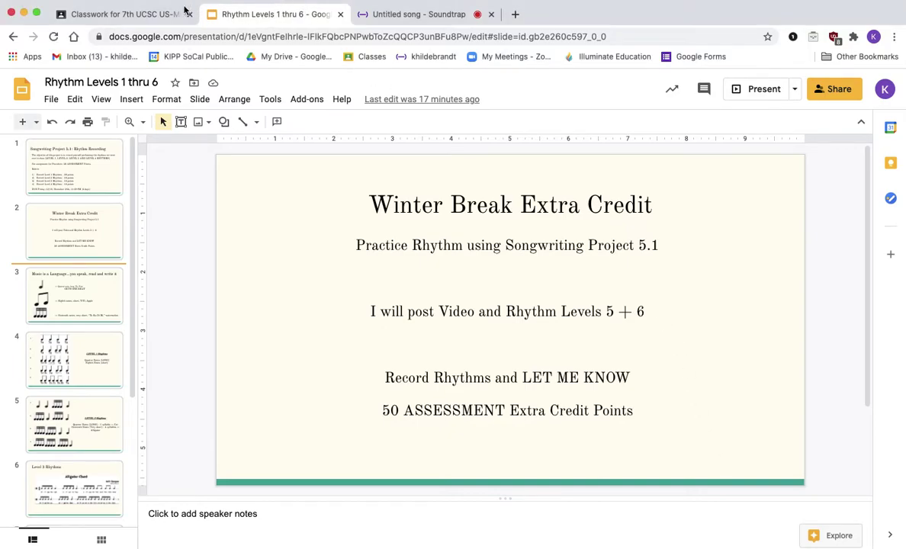
click(134, 15)
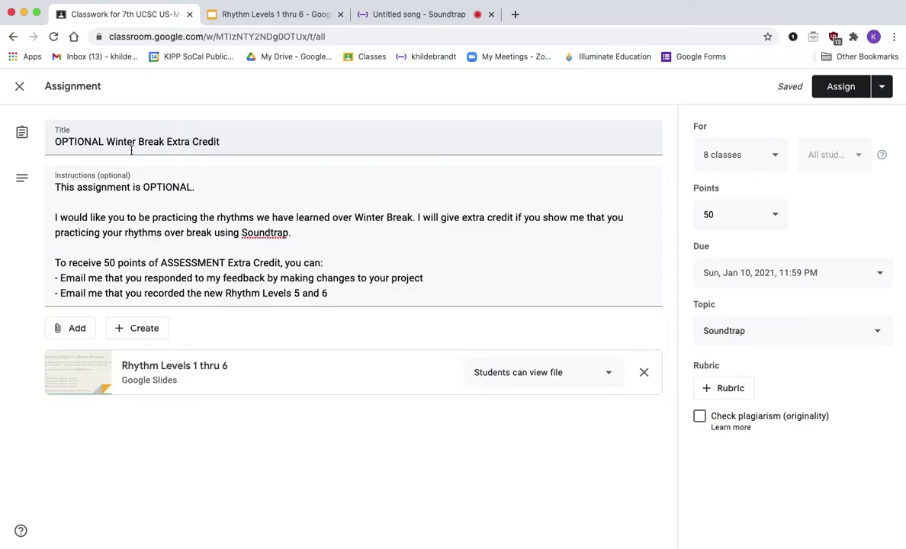
click(104, 141)
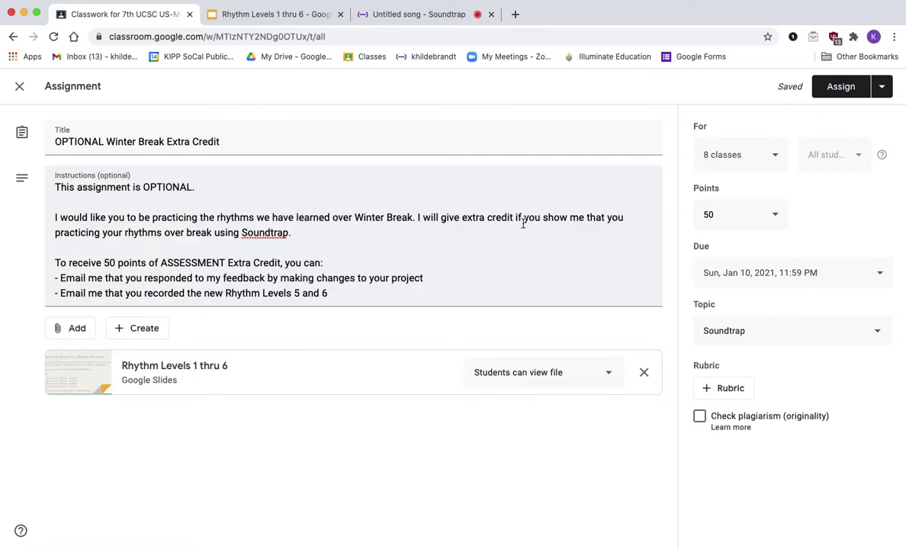
Insert 'are' before 'practicing' in the instructions and review the Email bullet wording
click(556, 218)
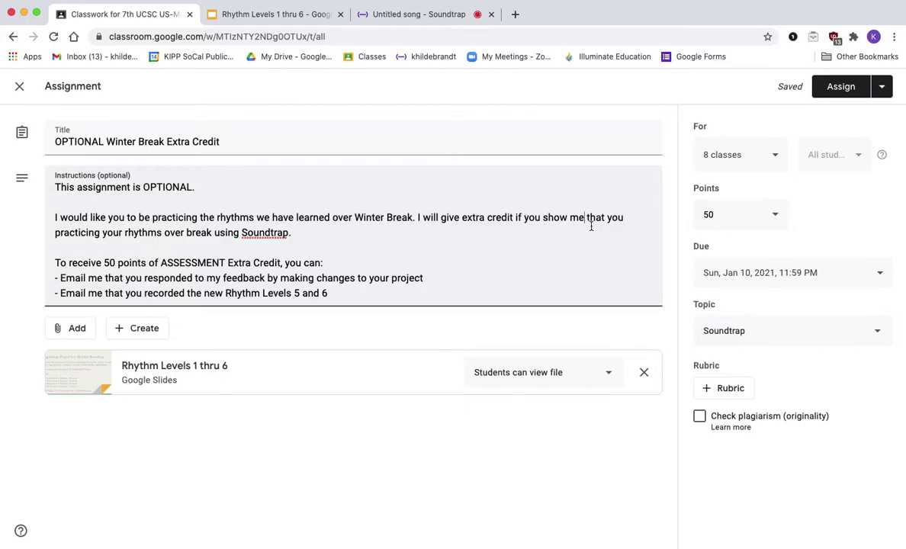
click(629, 220)
text(are)
double_click(70, 279)
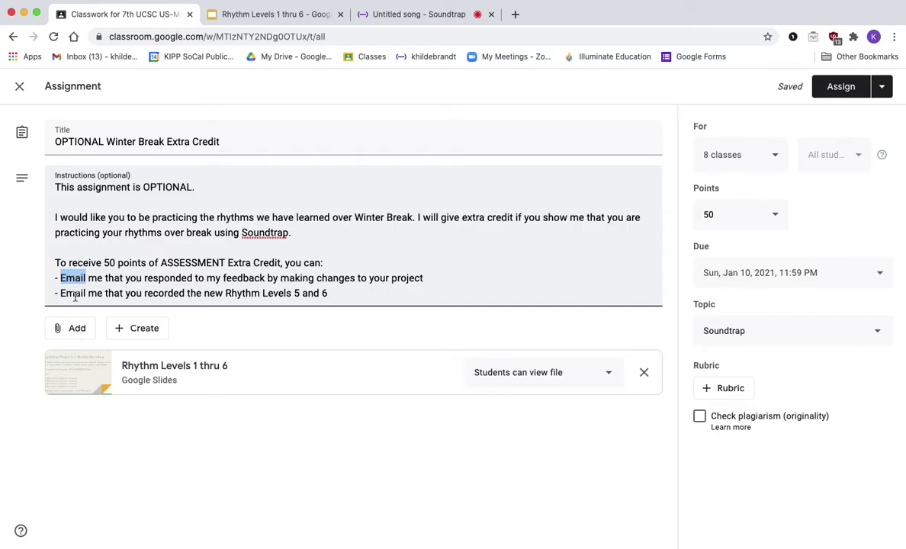
double_click(74, 295)
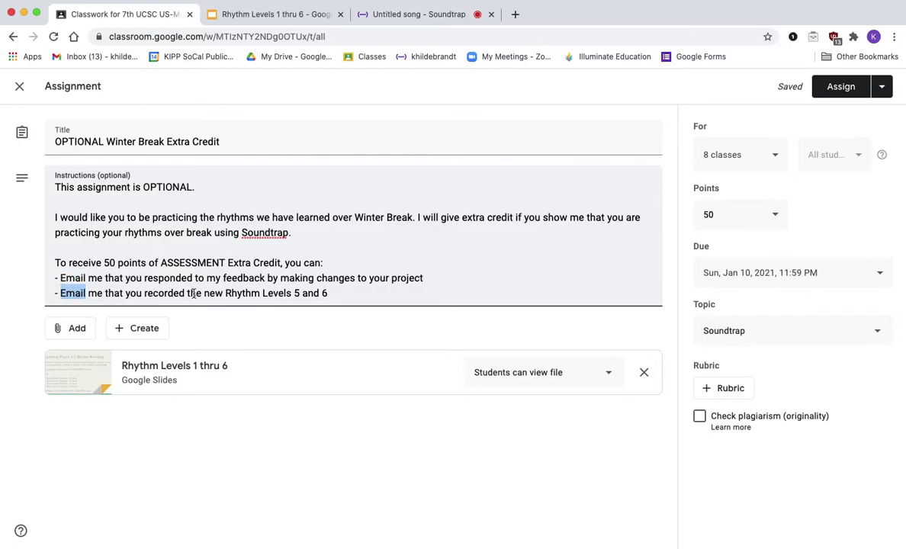
click(292, 294)
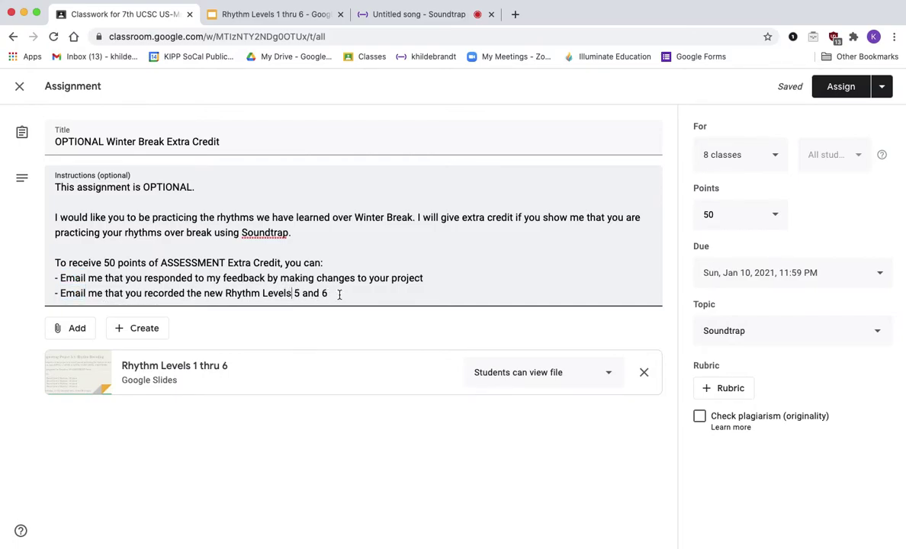
click(339, 295)
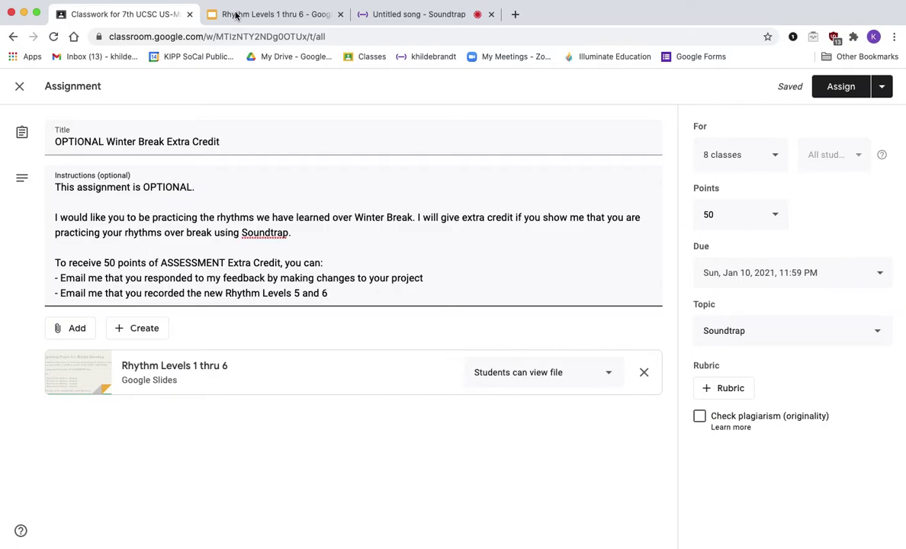
Step from the note-values intro through Levels 1–4 to the LEVEL 5 Rhythms slide
click(237, 15)
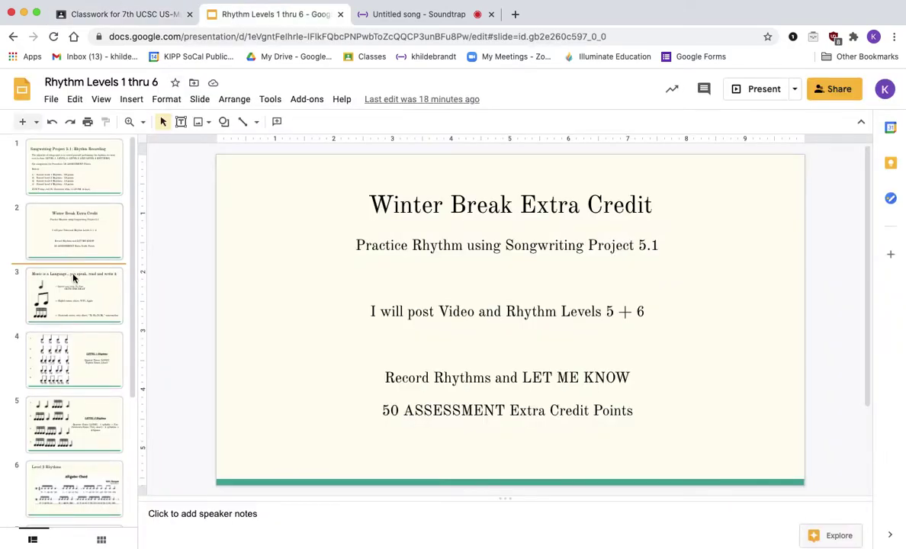
scroll(74, 292, down, 1)
click(75, 292)
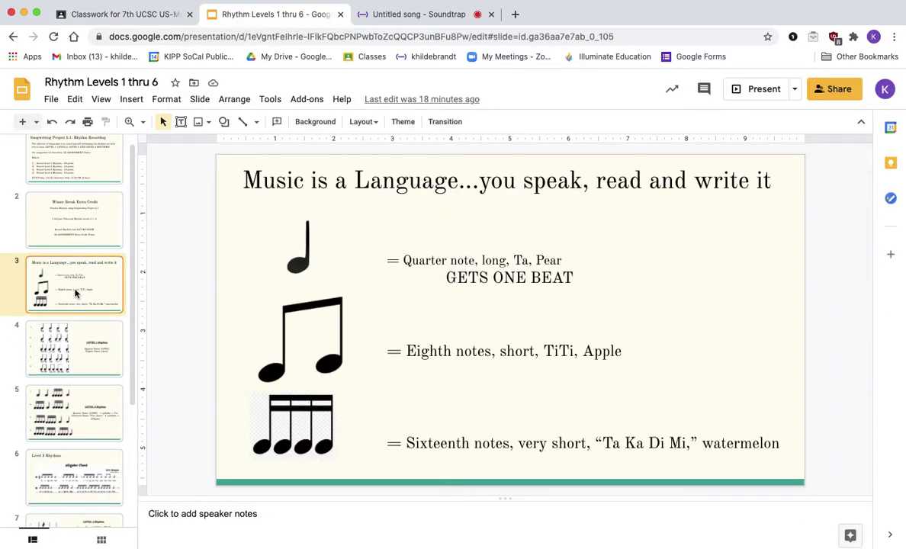
click(90, 372)
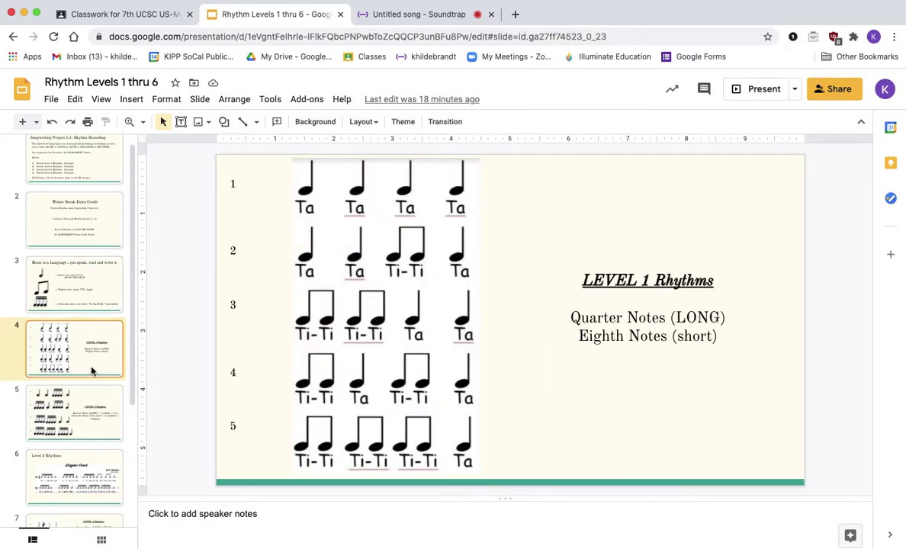
click(82, 422)
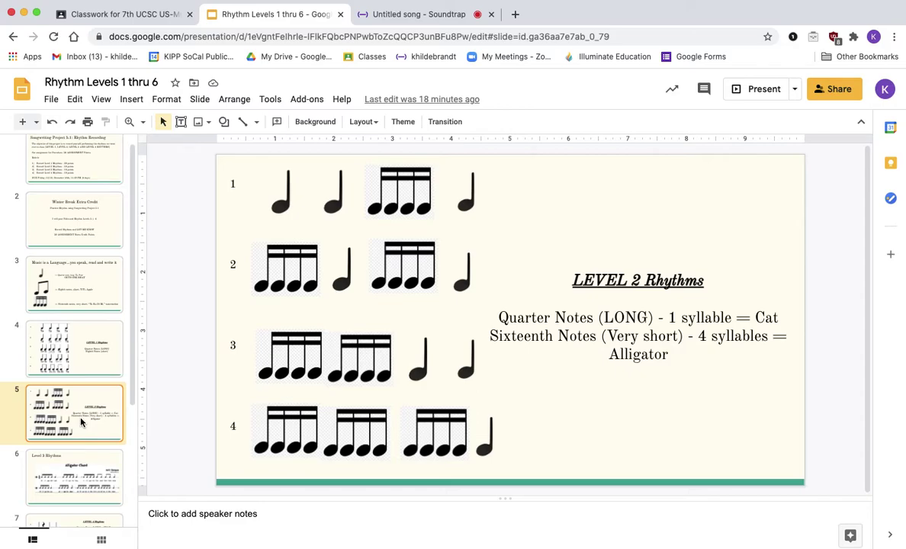
click(75, 488)
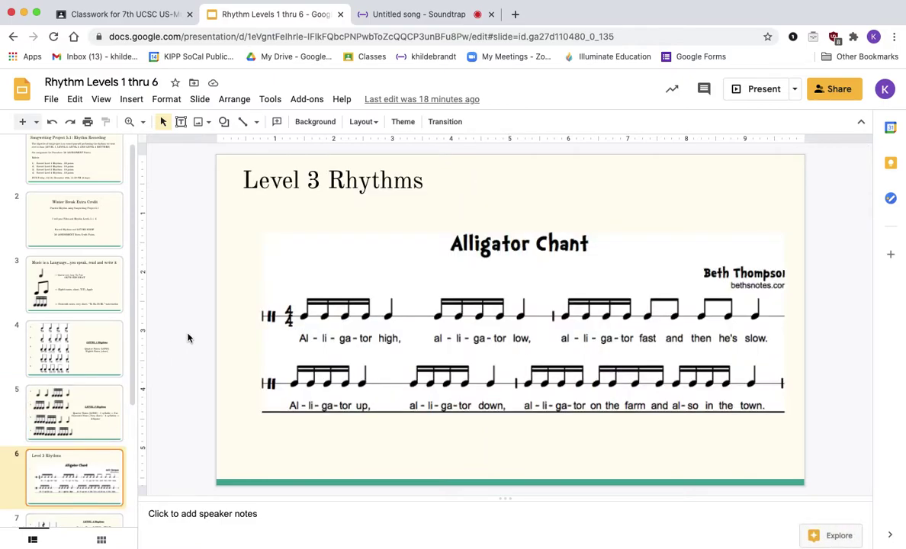
scroll(65, 377, down, 2)
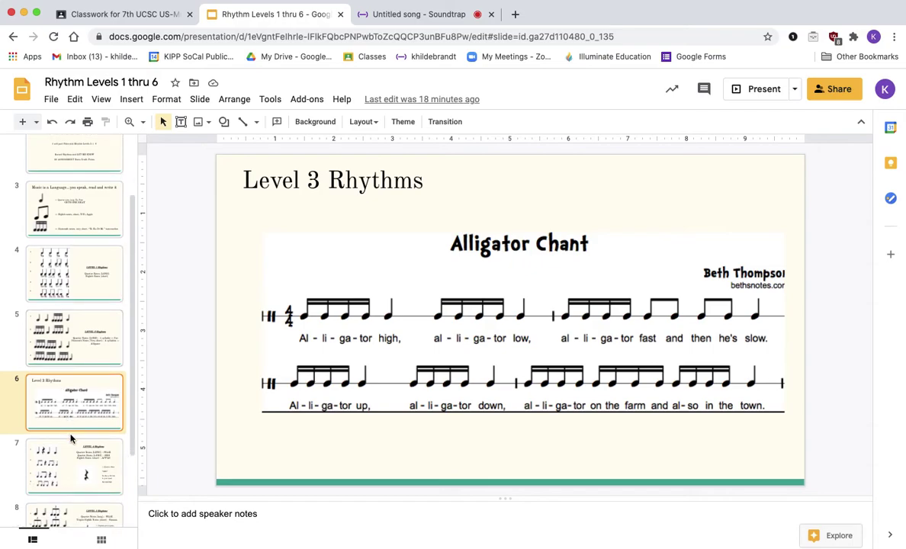
click(75, 463)
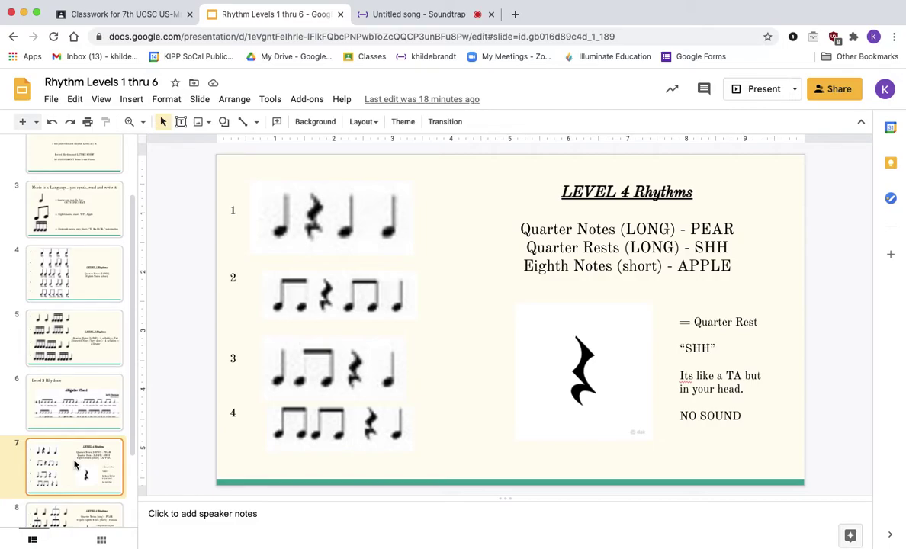
scroll(75, 462, down, 3)
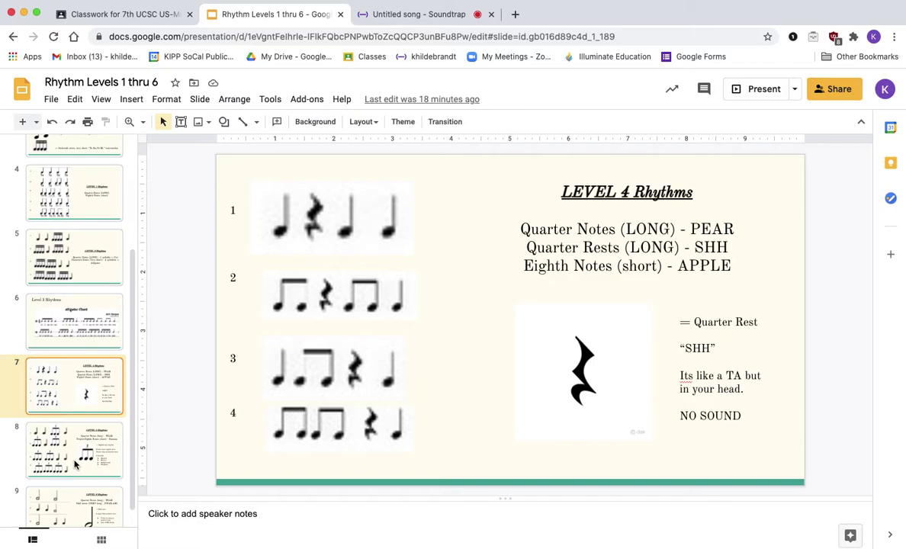
click(75, 463)
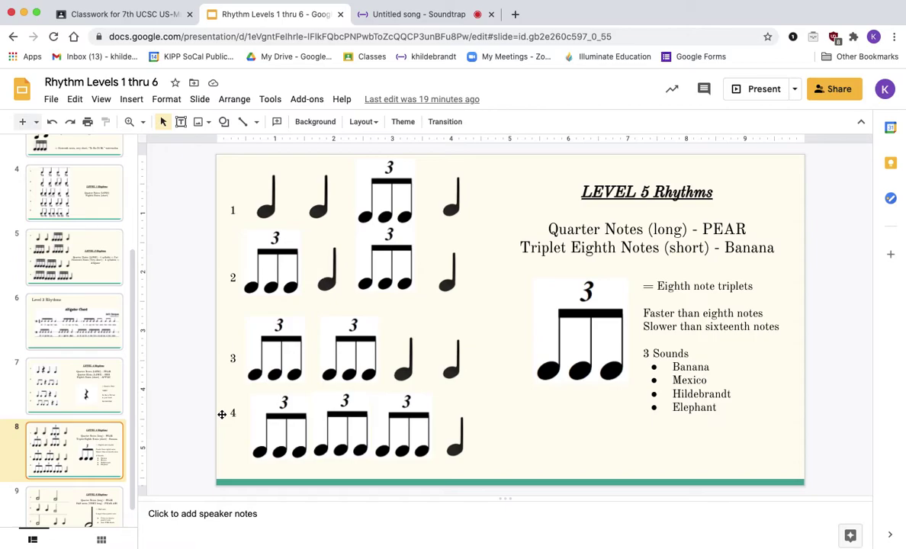
Advance to slide 9, the LEVEL 6 Rhythms slide on half notes
key(Down)
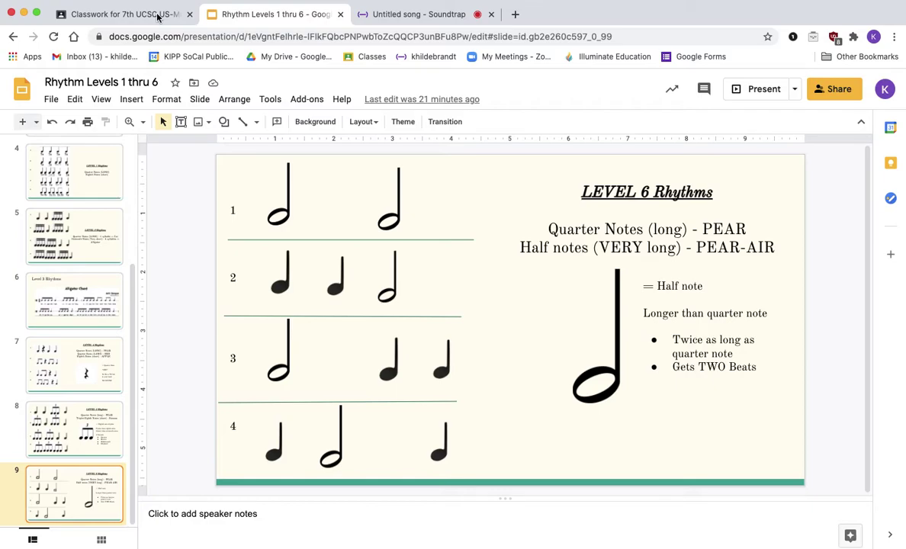
Retitle the untitled song 'Mr. Hildebrandt's Jamzzzz' and save it
click(388, 15)
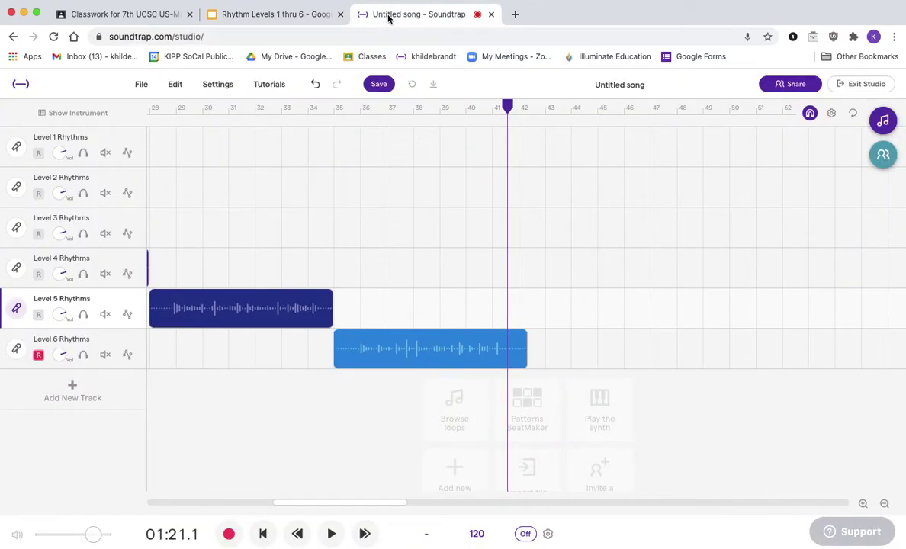
scroll(214, 301, left, 10)
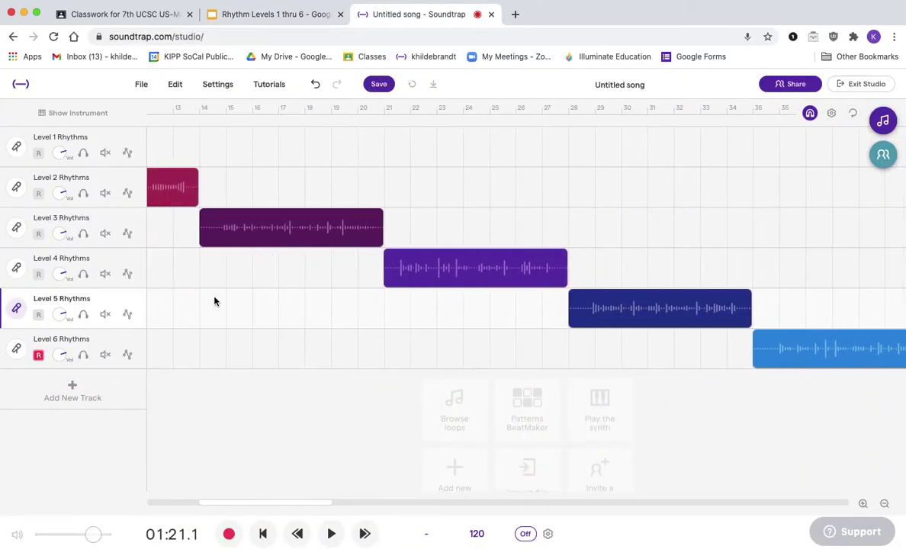
scroll(214, 301, left, 8)
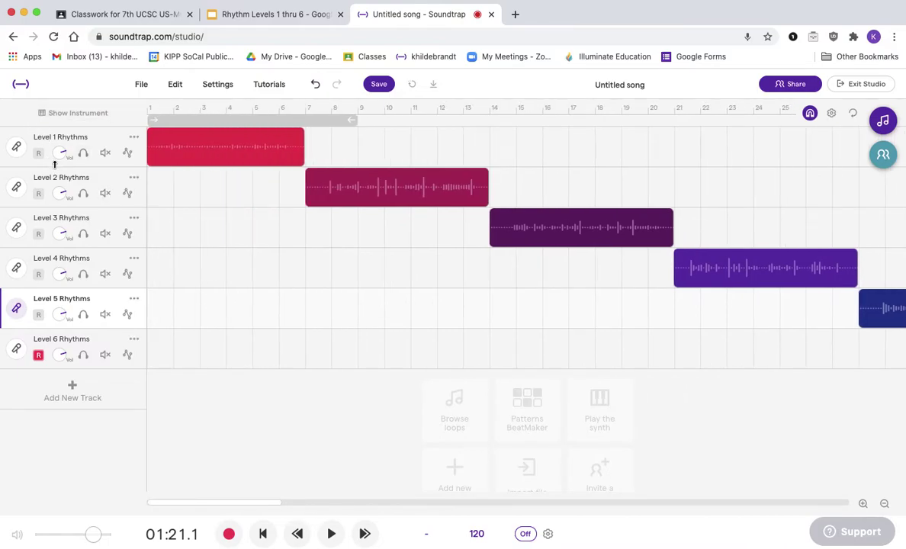
click(615, 84)
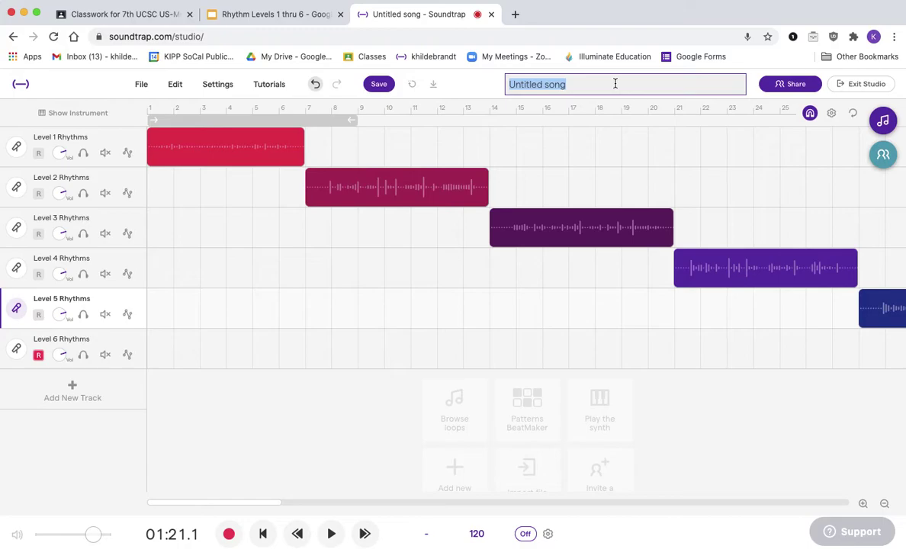
text(Mr. Hildebra)
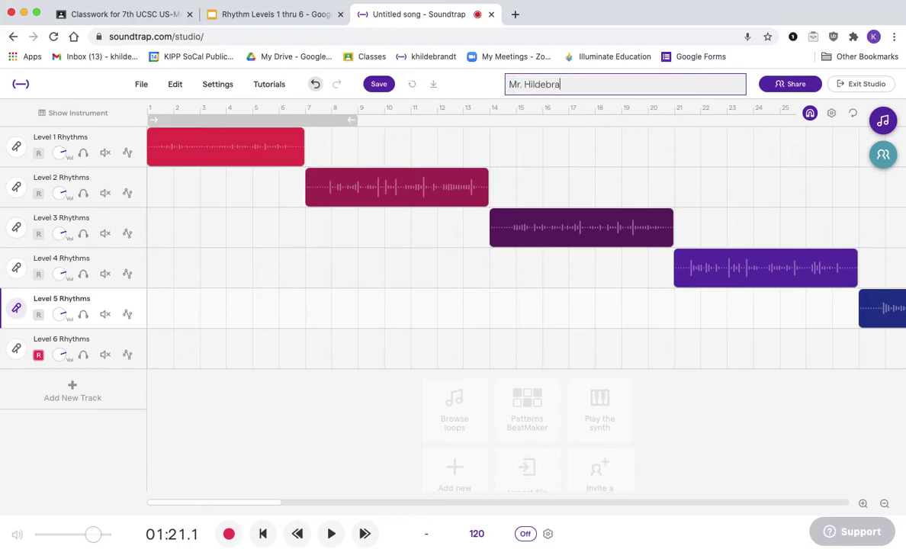
text(ndt's Jamzzzz)
key(Return)
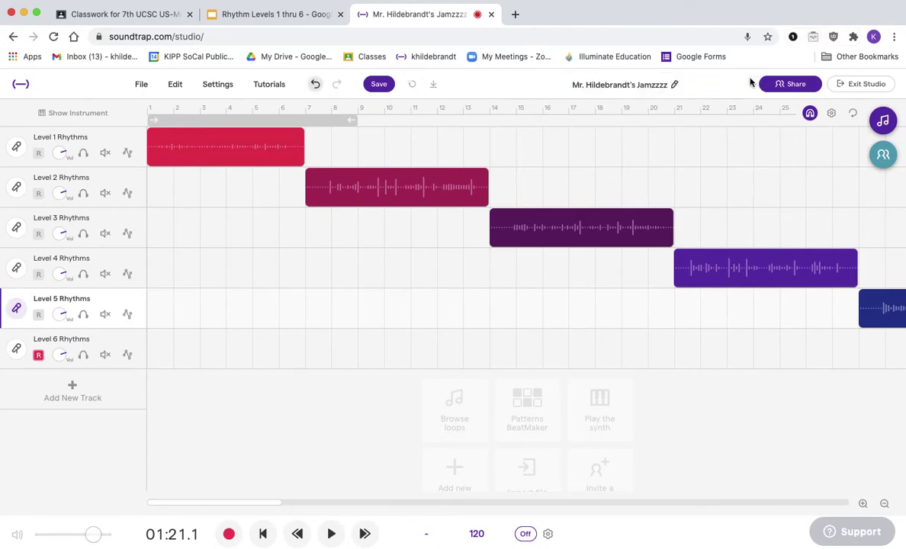
click(379, 84)
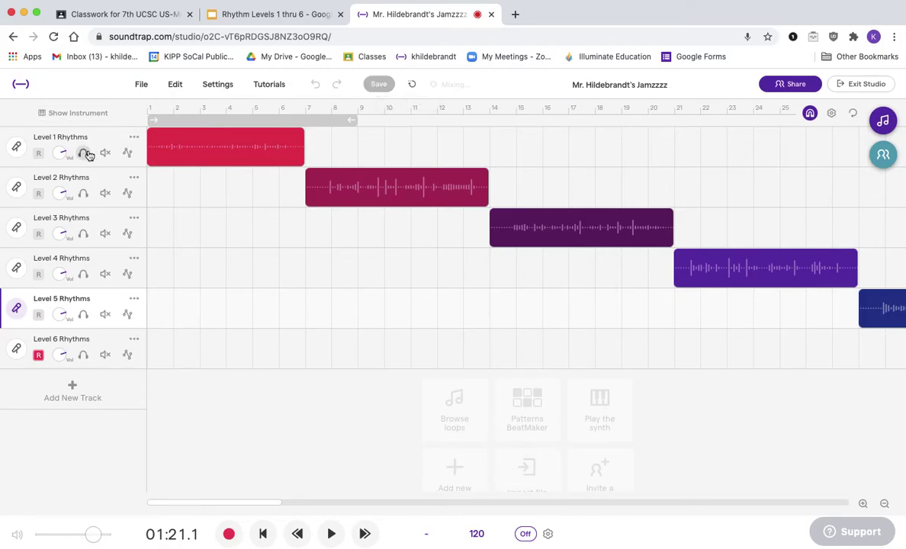
Play the soloed Level 1 Rhythms track from the start, then unsolo it
click(146, 109)
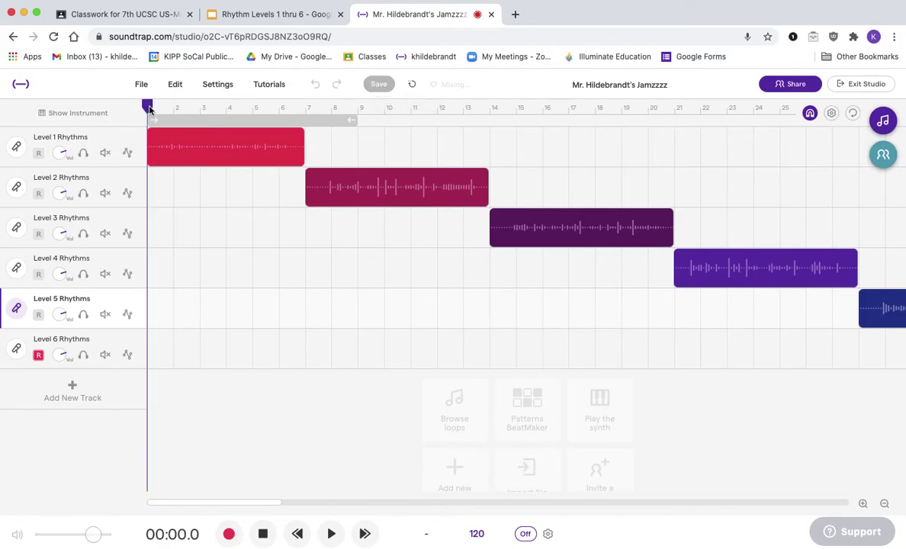
click(82, 153)
key(space)
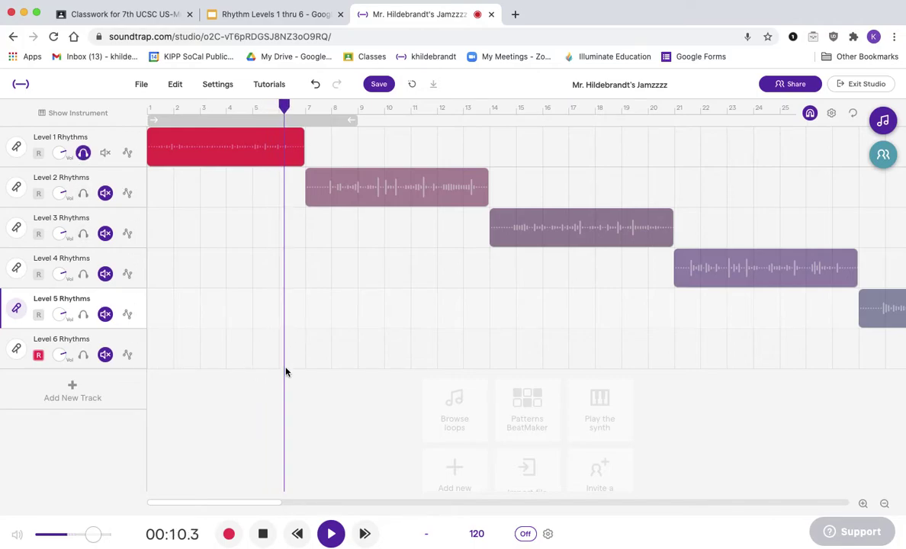
click(261, 534)
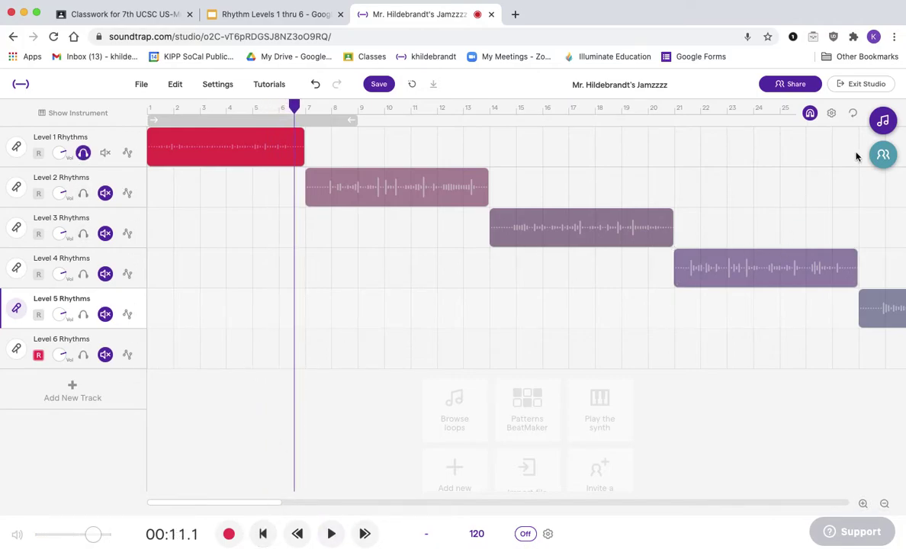
click(882, 154)
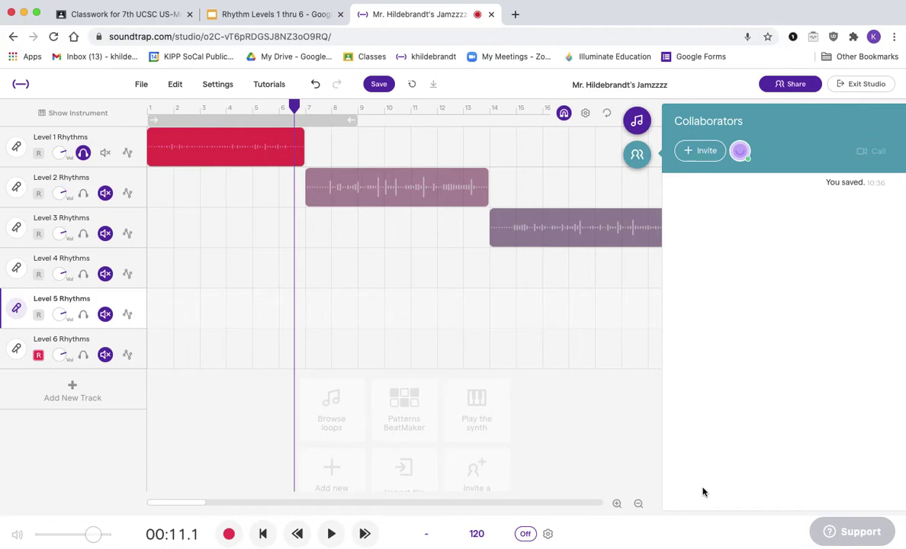
click(638, 160)
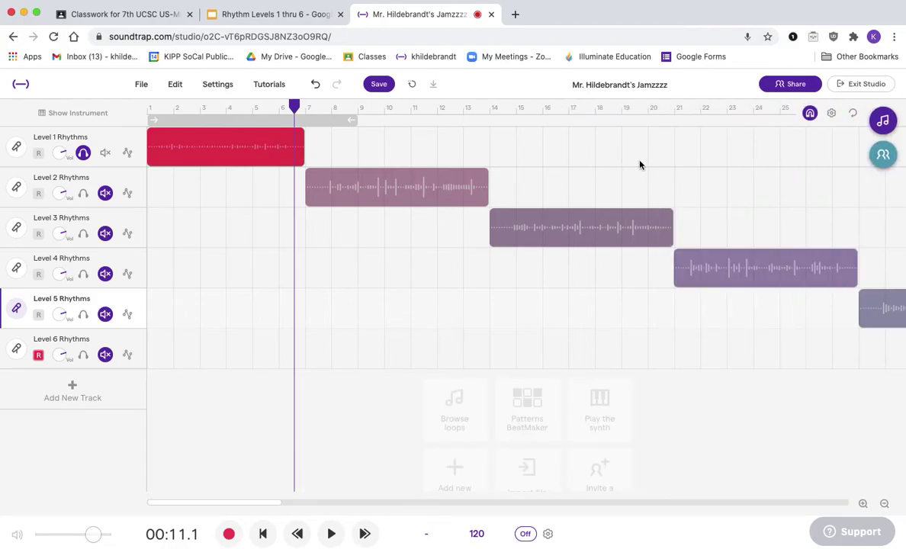
click(83, 153)
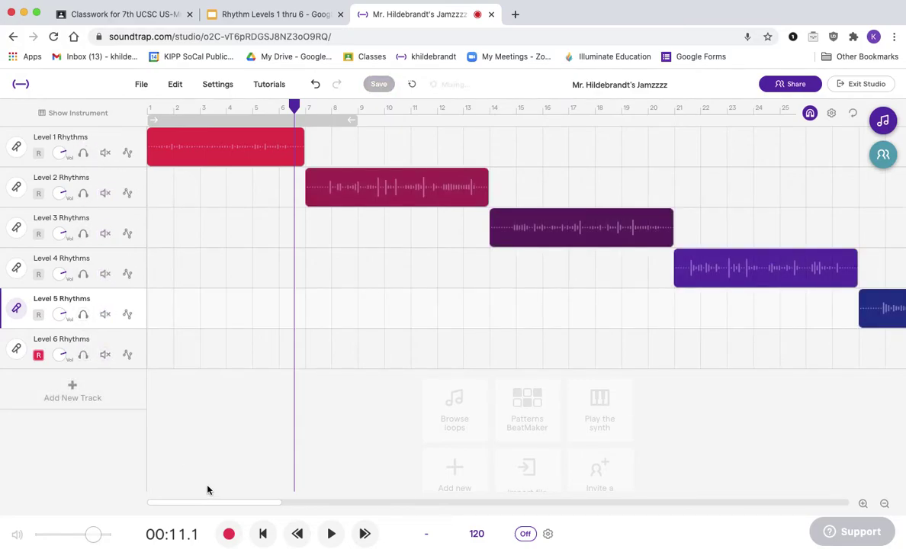
Play the soloed Level 5 Rhythms track from bar 28
drag(204, 502, 311, 492)
click(266, 108)
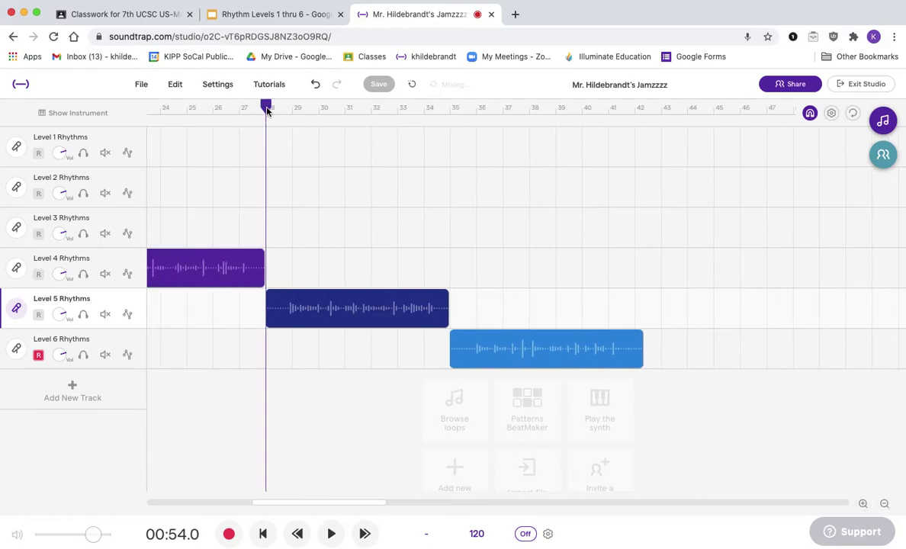
click(83, 314)
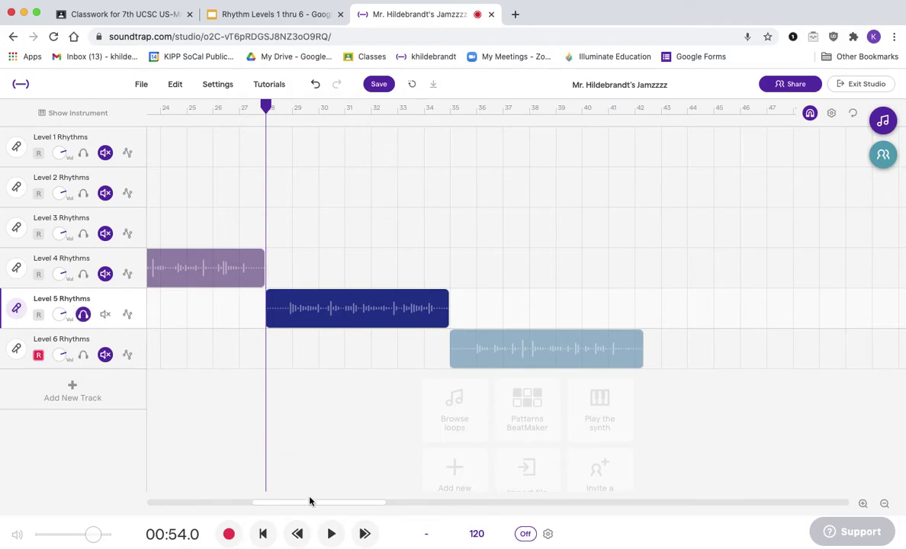
click(331, 534)
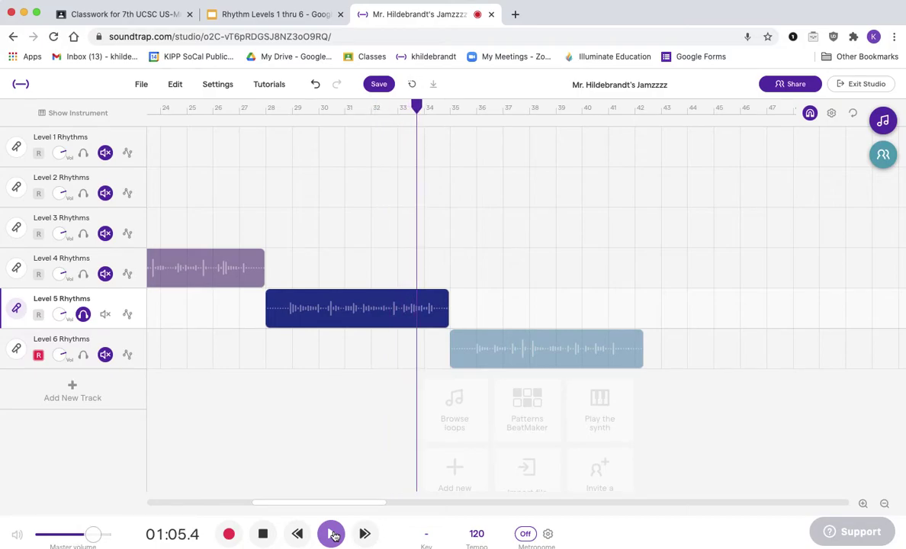
click(263, 534)
Swap the solo to Level 6 and play its clip from bar 35
click(451, 108)
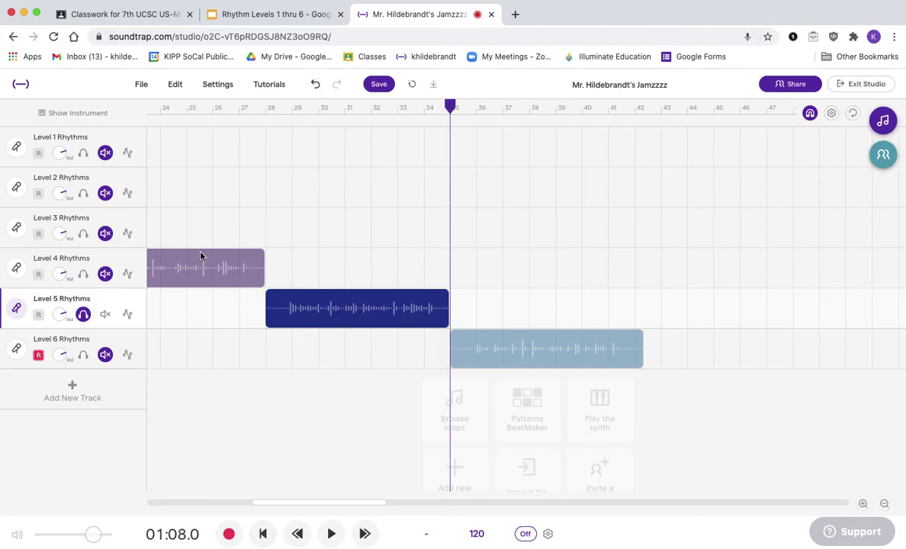
click(83, 314)
click(83, 354)
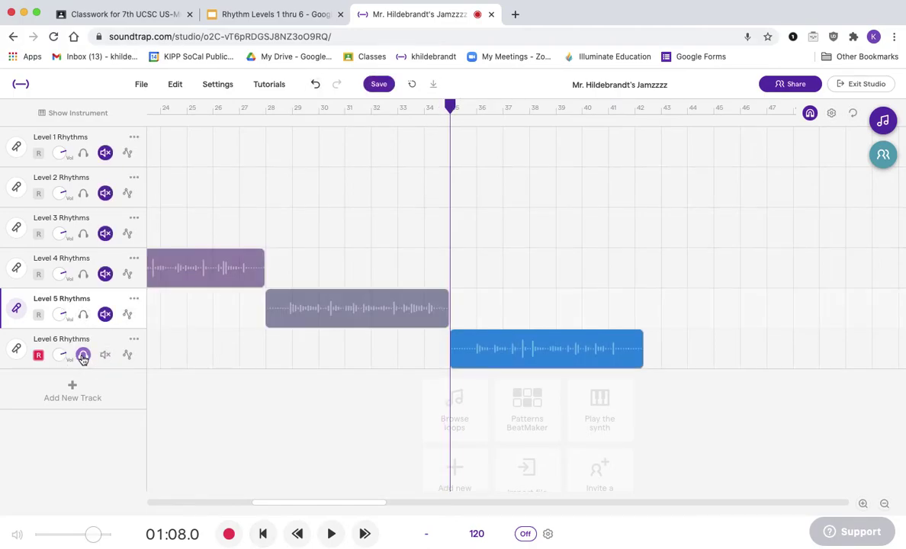
key(space)
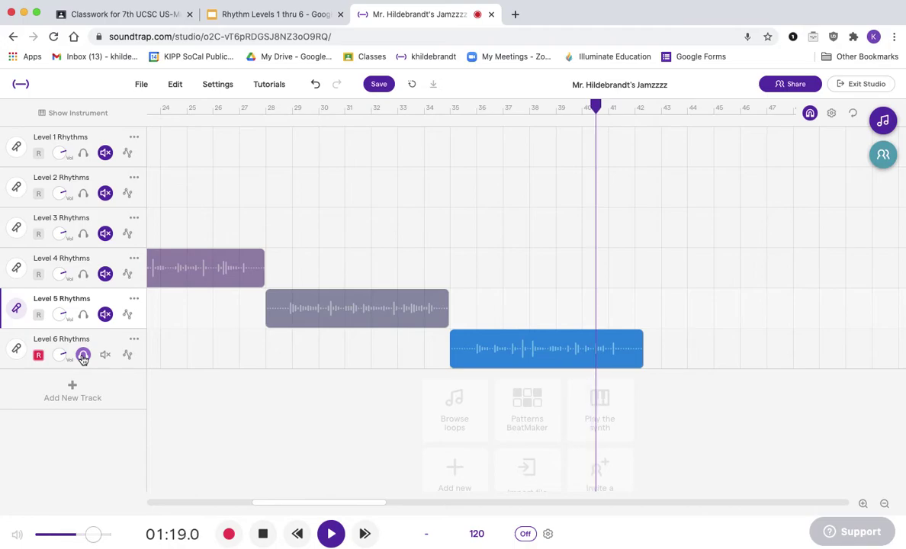
click(83, 355)
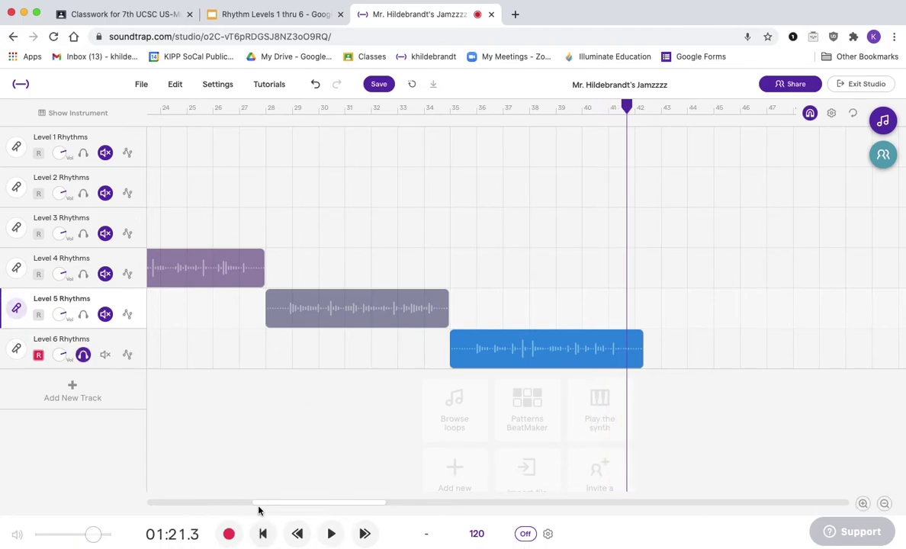
drag(268, 507, 211, 500)
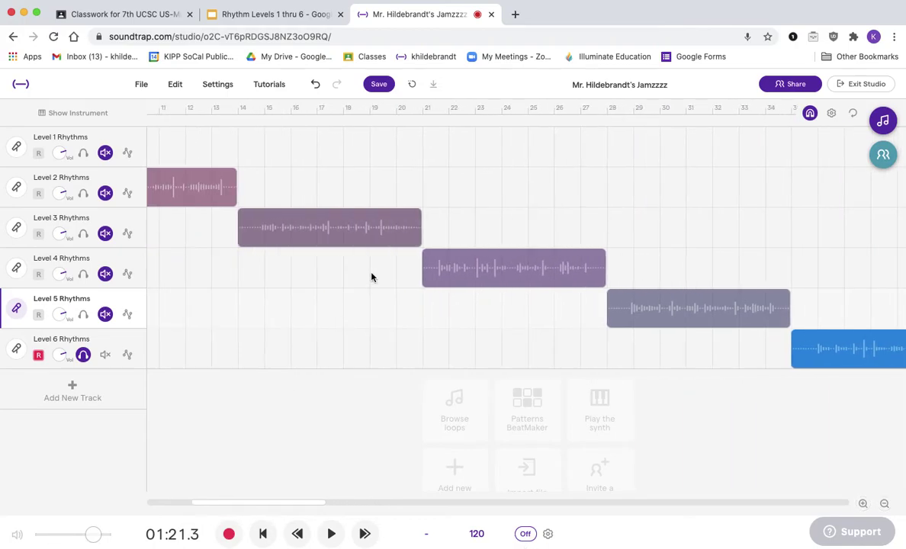
Play the soloed Level 4 track from bar 21, then go back to the rhythm slides
click(424, 108)
click(83, 355)
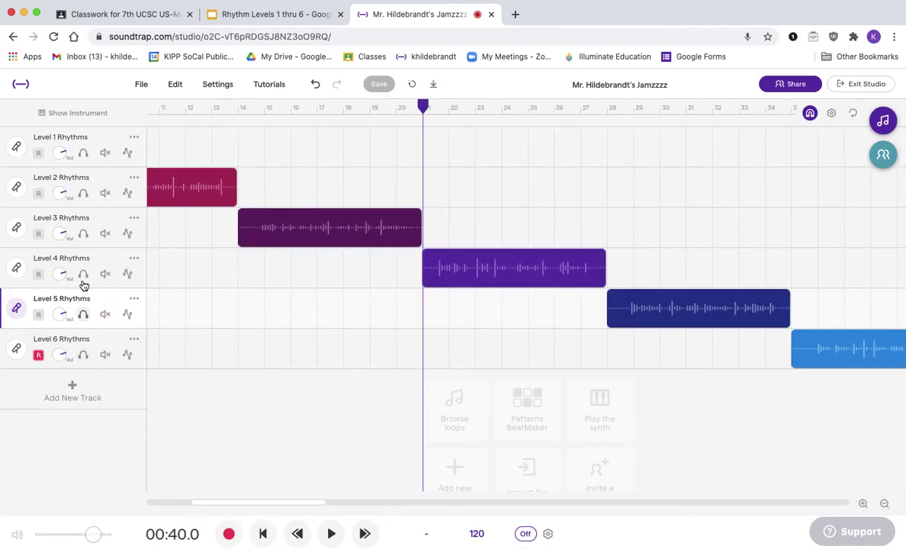
click(83, 273)
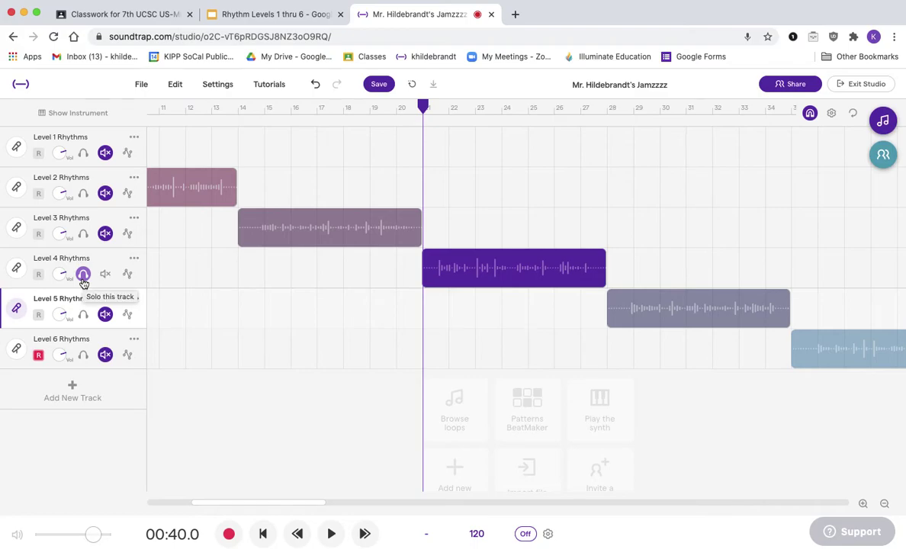
key(space)
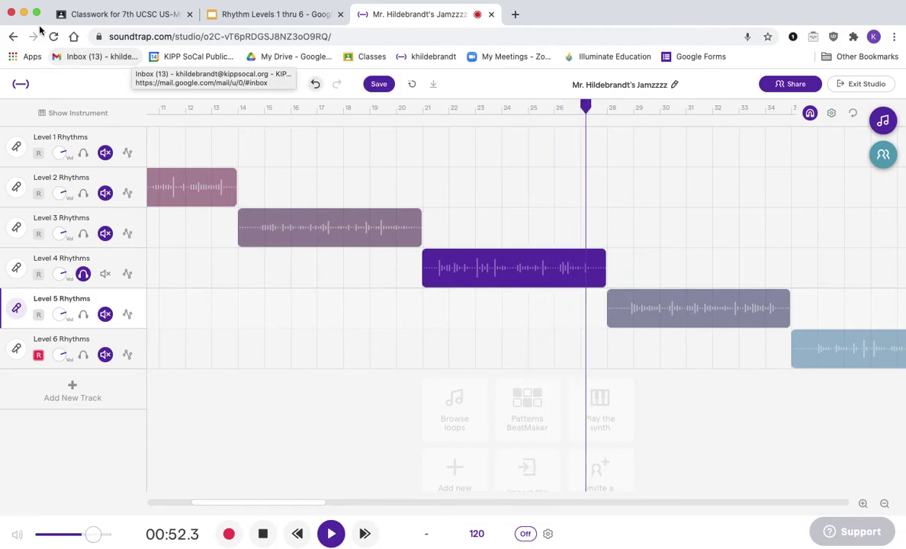
click(260, 534)
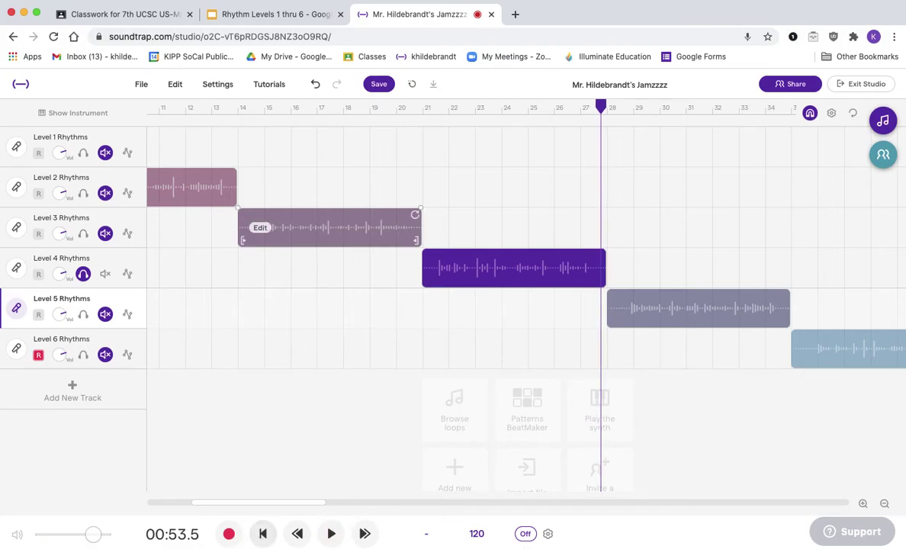
click(281, 22)
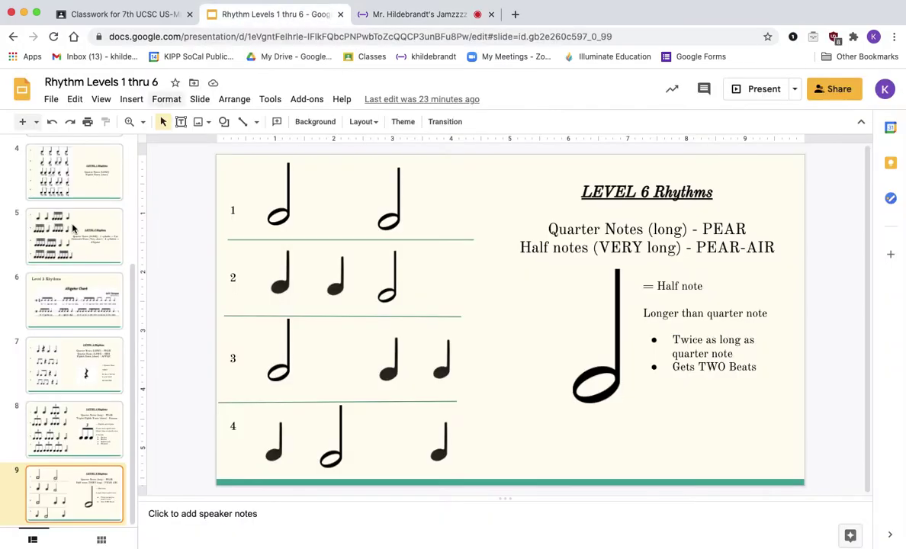
Show slide 7, LEVEL 4 Rhythms, with quarter notes, rests and eighth notes
click(75, 385)
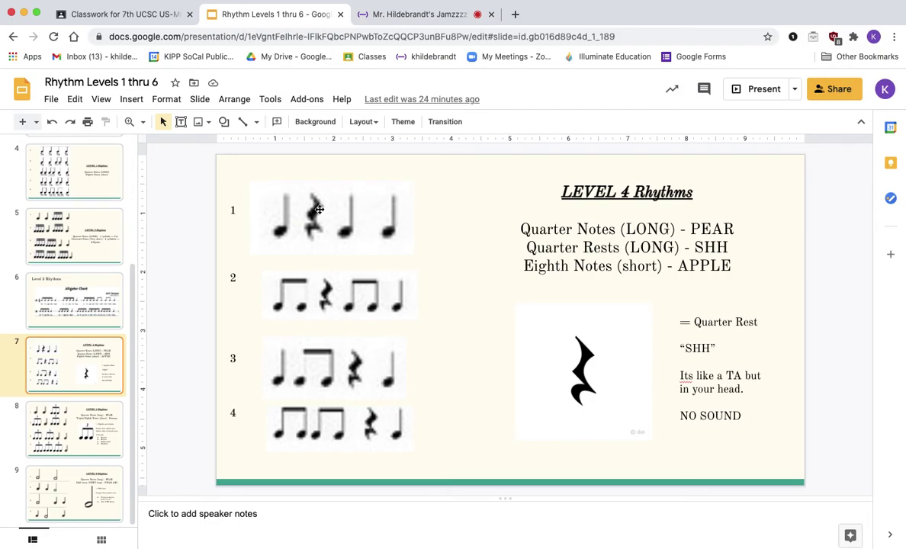
Delete the old clip from the Level 4 Rhythms track
click(396, 15)
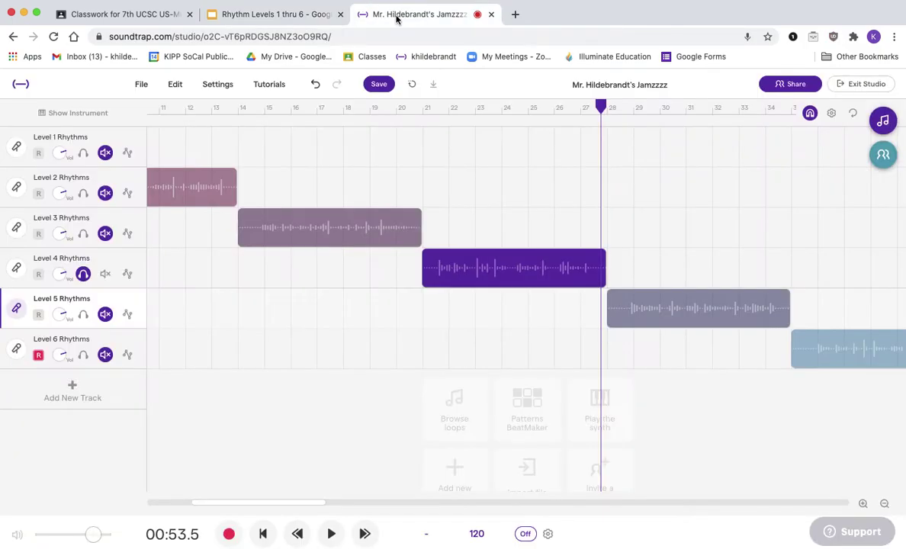
click(490, 264)
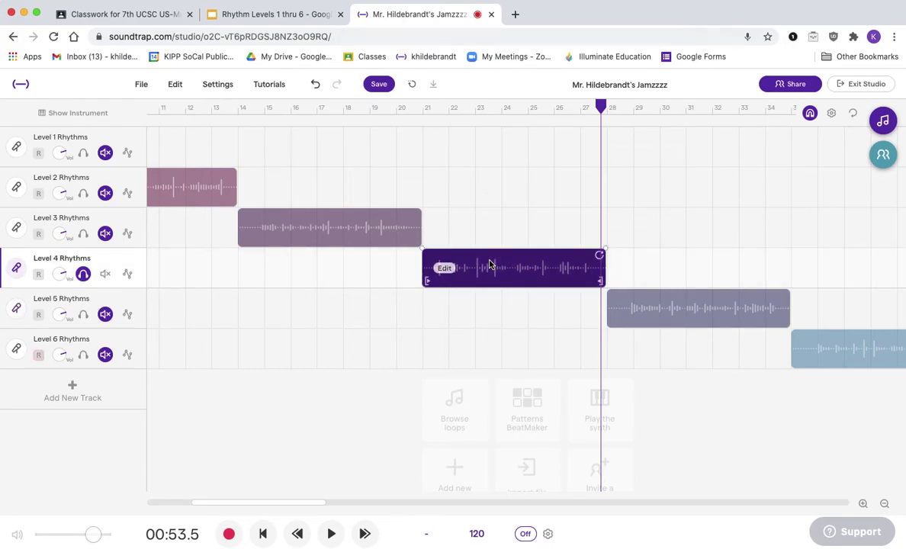
key(Delete)
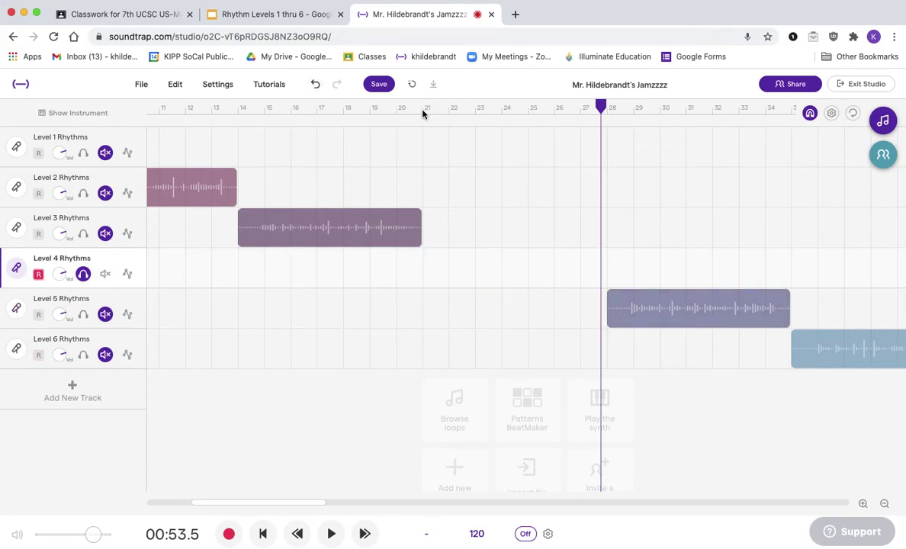
Record a new Level 4 take from bar 21 while reading the slide's rhythms
click(424, 108)
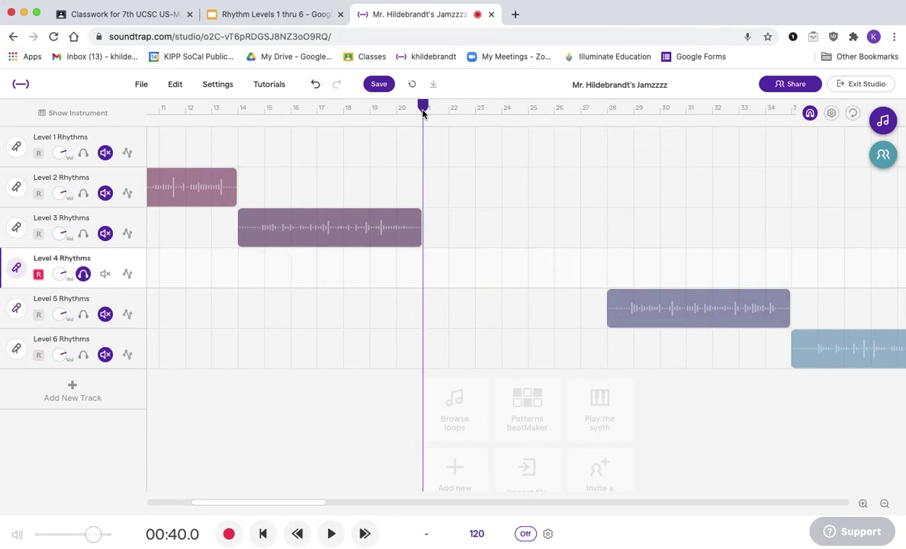
click(229, 534)
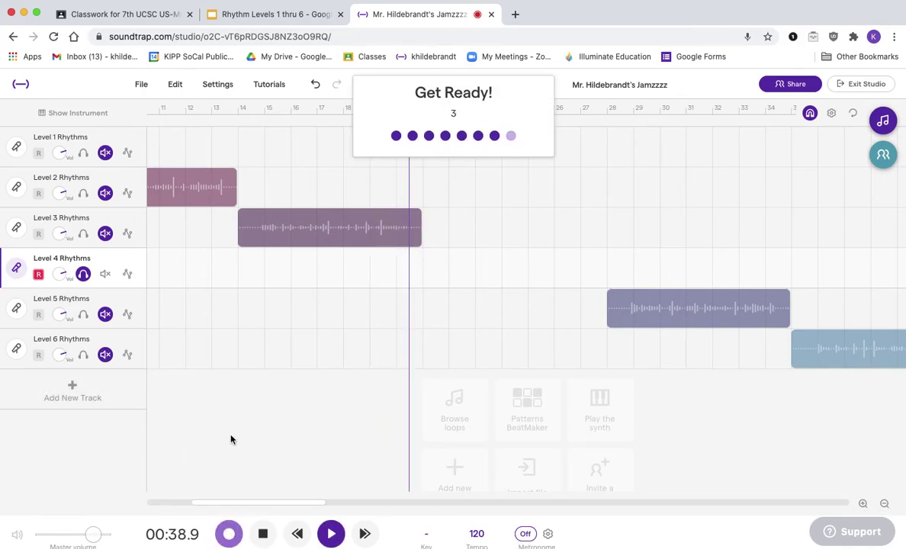
click(290, 16)
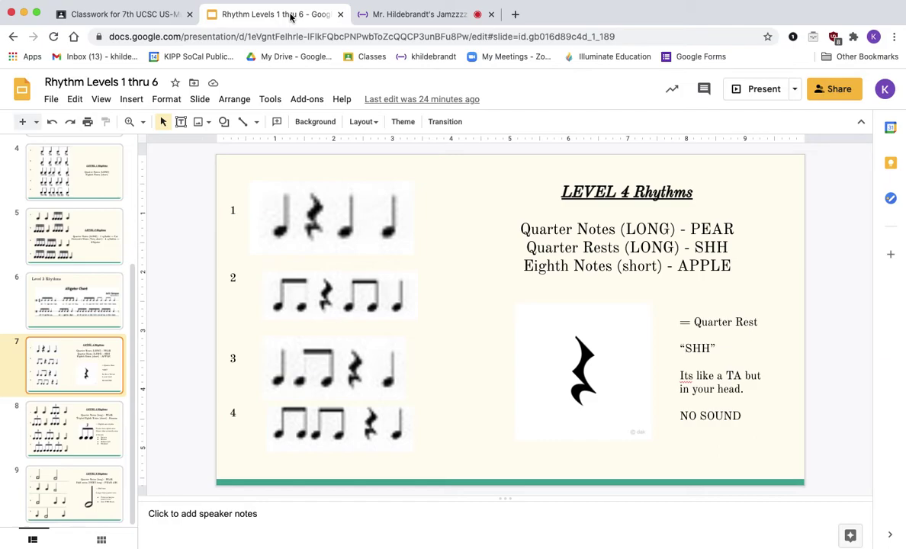
click(365, 14)
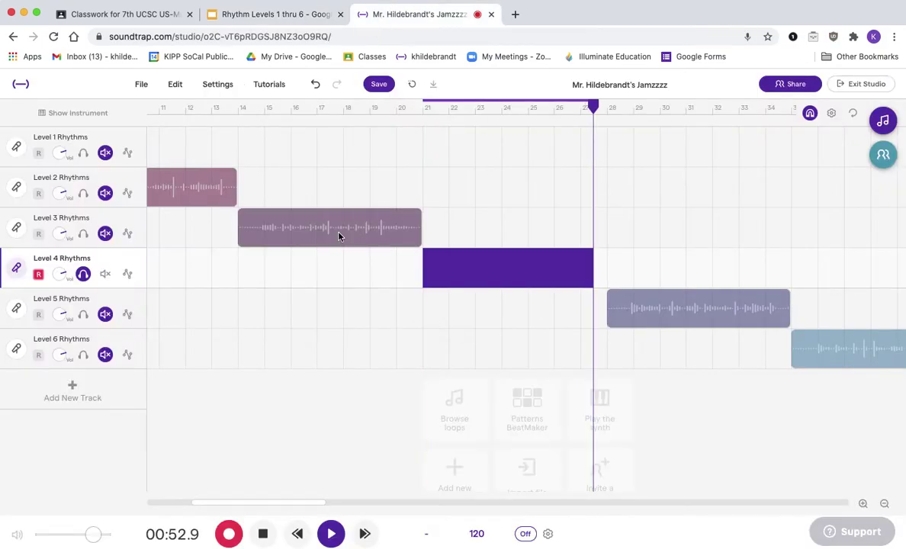
click(262, 533)
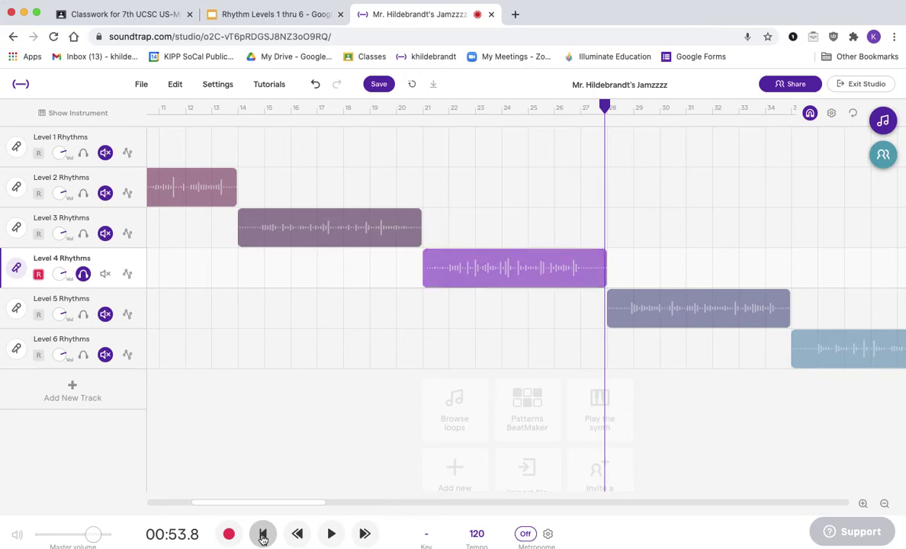
key(space)
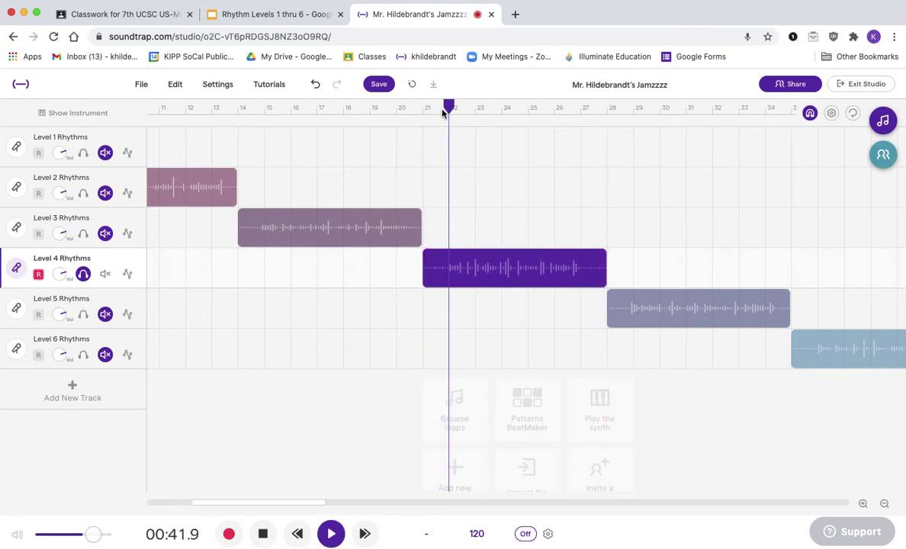
click(276, 14)
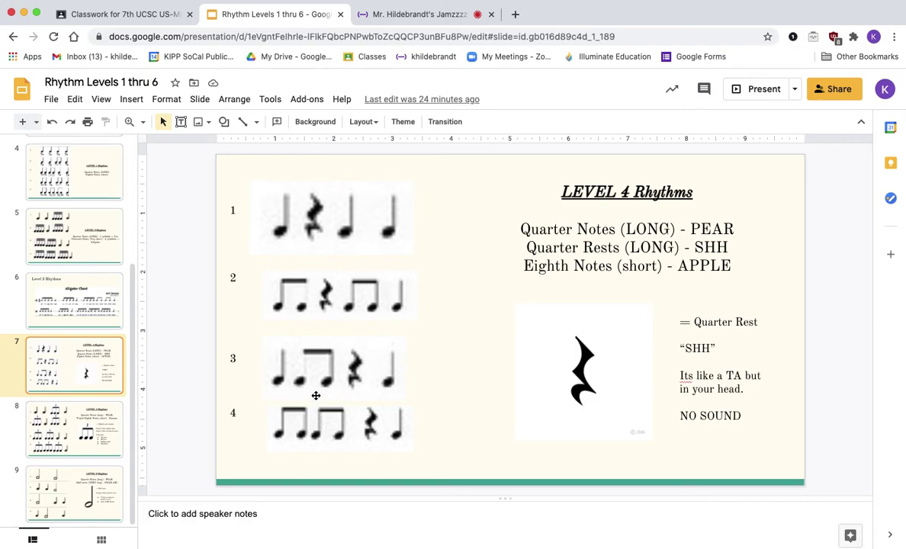
click(430, 15)
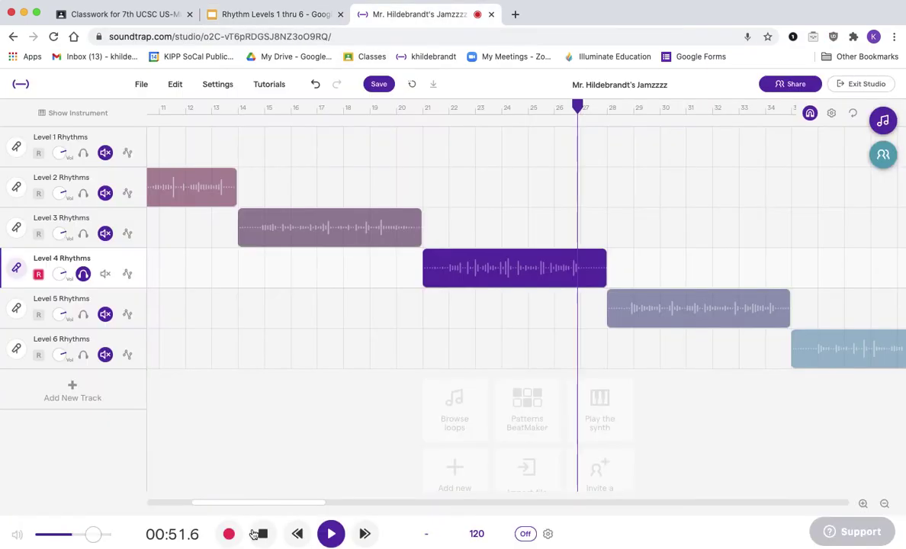
click(264, 534)
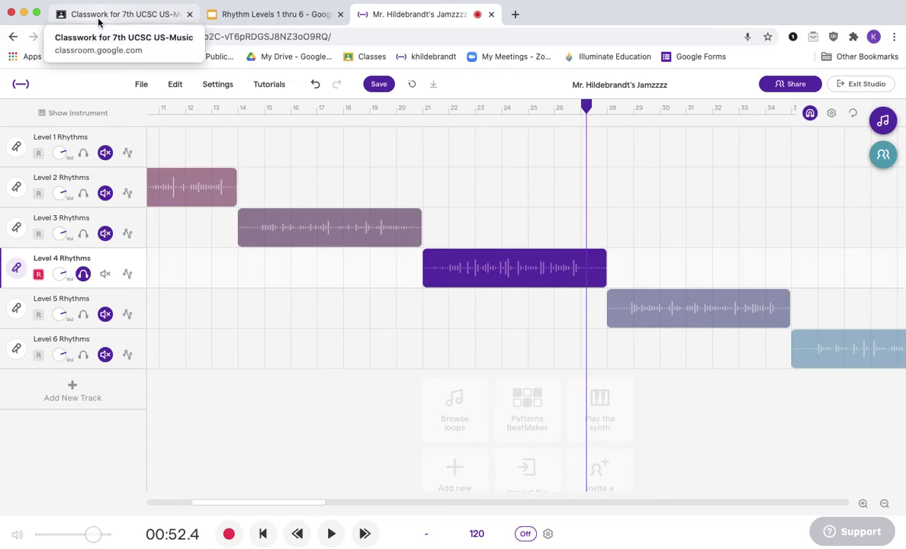
Review the LEVEL 5 and LEVEL 6 Rhythms slides
click(279, 14)
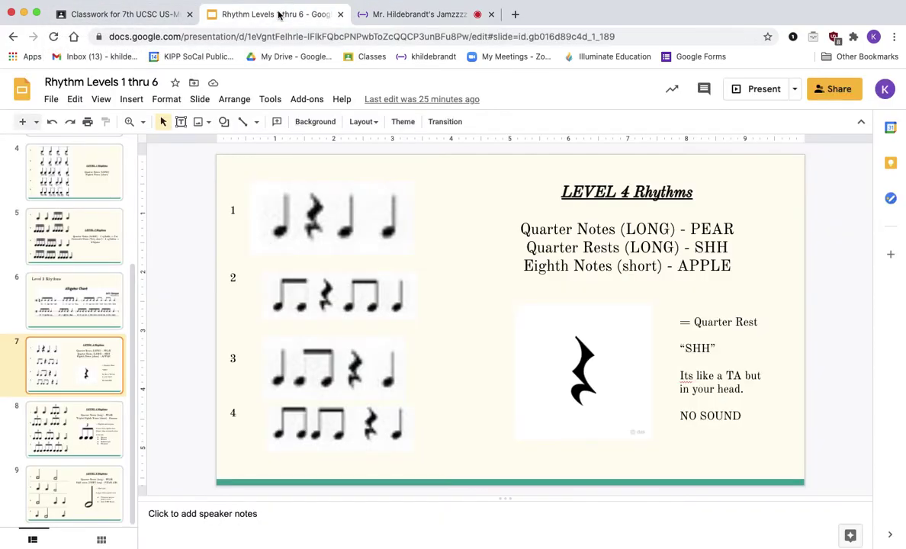
scroll(40, 259, up, 5)
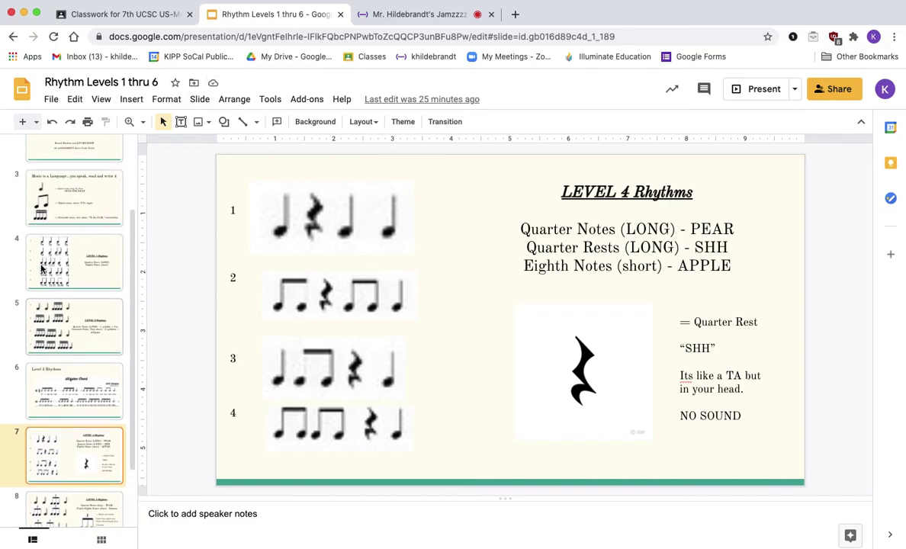
scroll(40, 264, down, 4)
scroll(42, 268, down, 1)
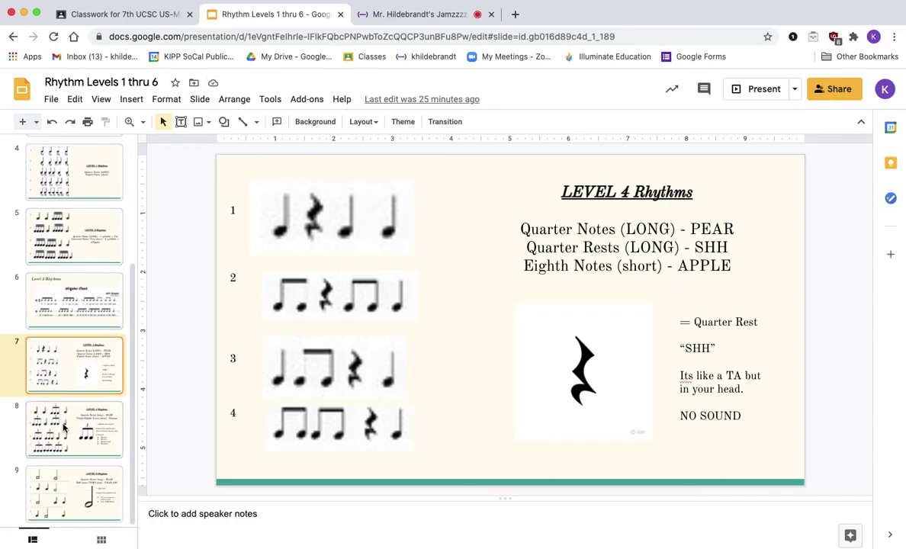
click(63, 428)
click(67, 491)
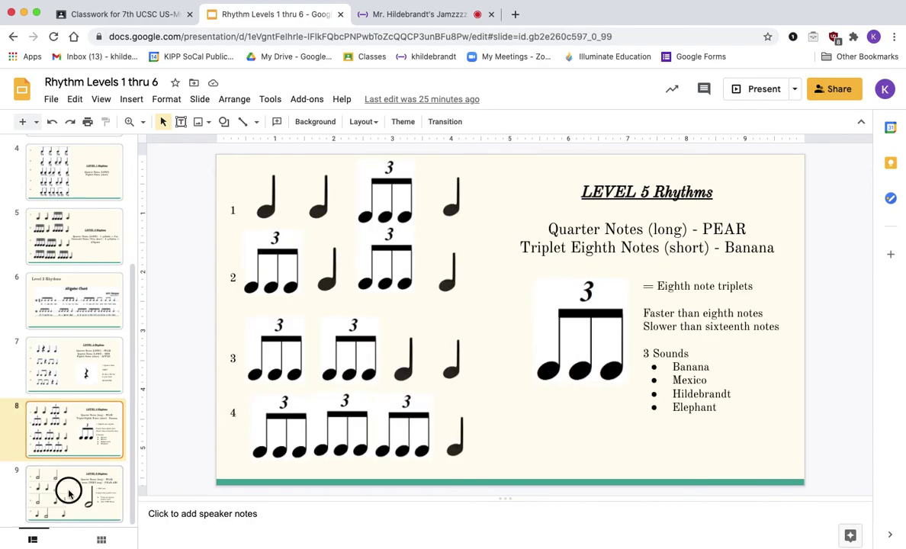
Step back through LEVEL 4, slides 6 and 5 to LEVEL 1, then return to Soundtrap
scroll(54, 322, up, 1)
click(64, 355)
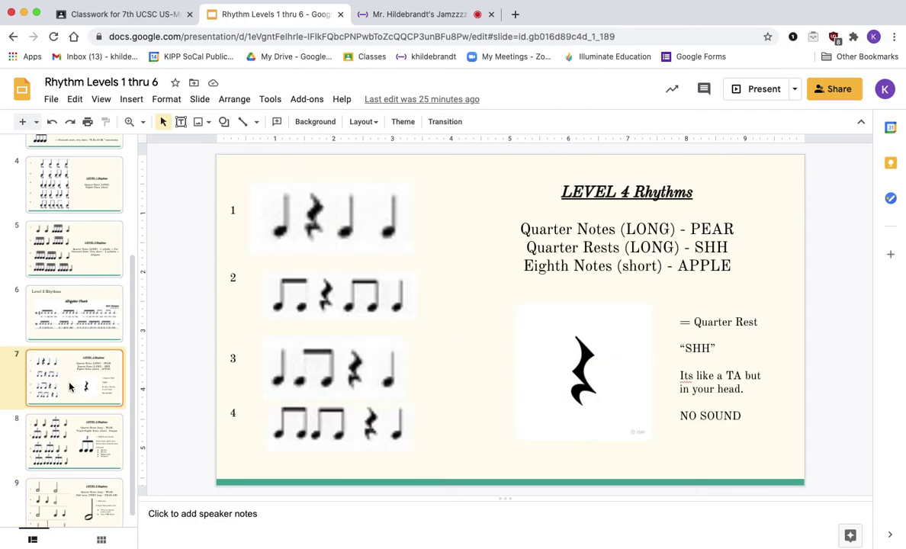
click(67, 309)
click(74, 228)
click(95, 173)
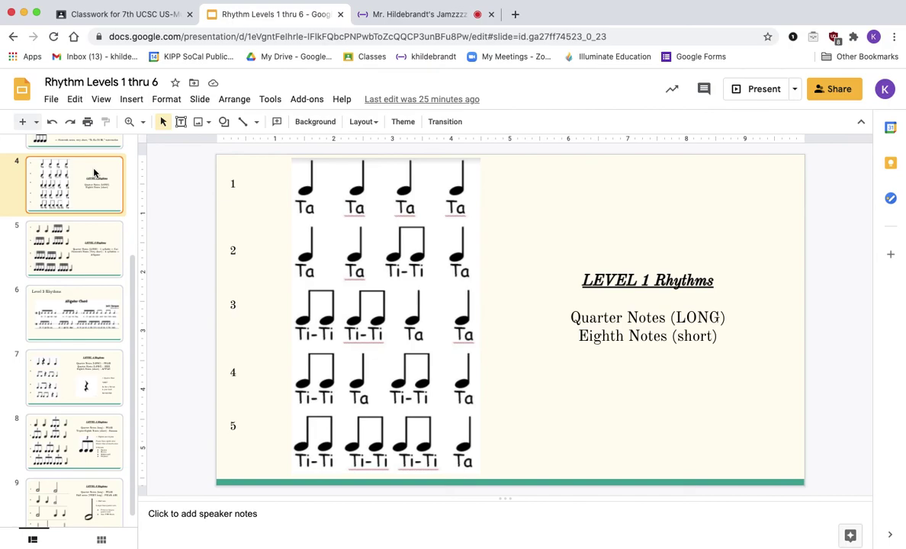
click(372, 15)
Save the project, unsolo Level 4, scroll back to bar 1 and begin adding a track
click(379, 84)
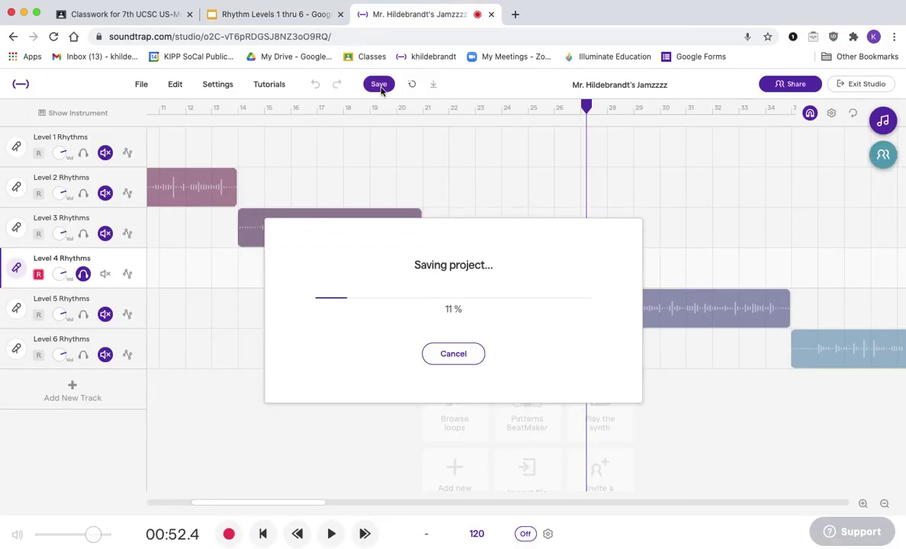
click(82, 275)
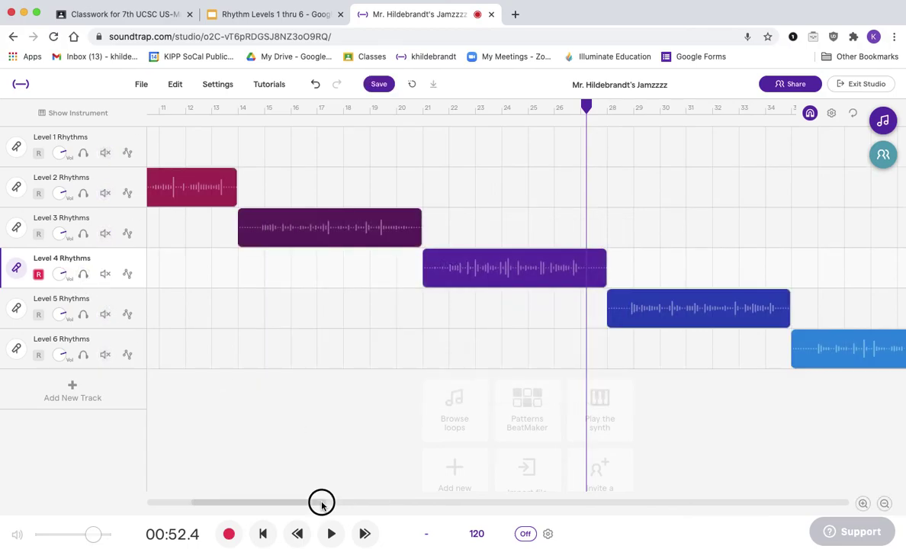
drag(321, 503, 222, 501)
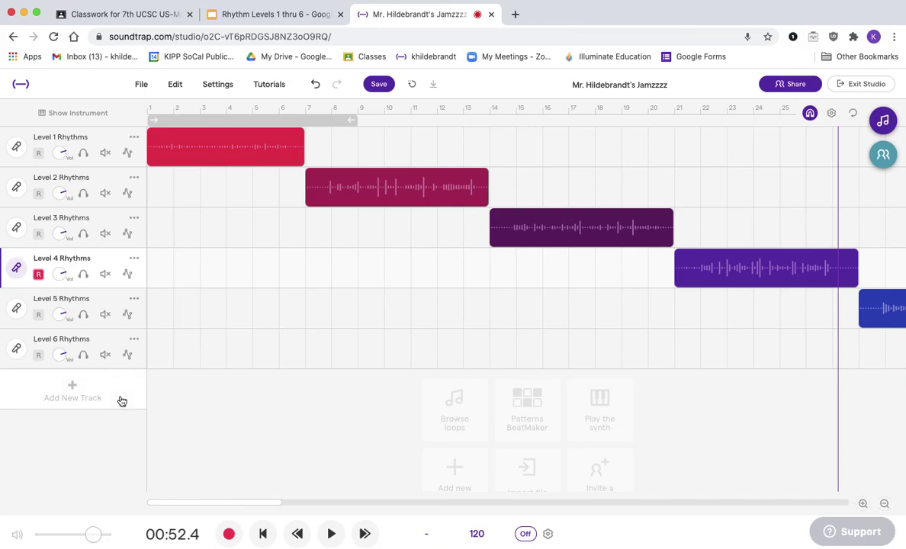
click(76, 386)
Add a Voice & microphones track as the seventh track, named 'Level 1 Rhythm 1', and hide the instrument panel
click(288, 253)
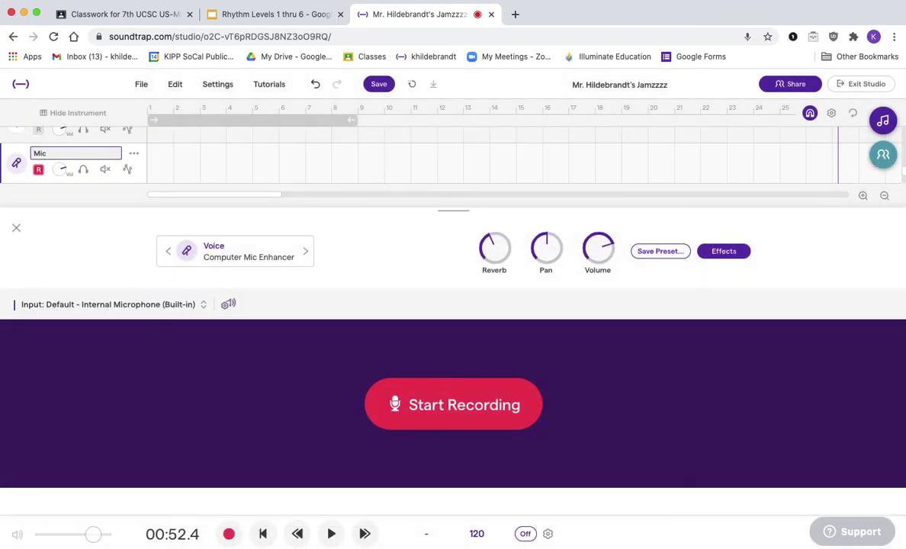
key(BackSpace)
key(BackSpace)
key(BackSpace)
text(Leveo)
key(BackSpace)
key(BackSpace)
key(BackSpace)
text(vel 1 Rhythms)
key(BackSpace)
text(1)
click(16, 227)
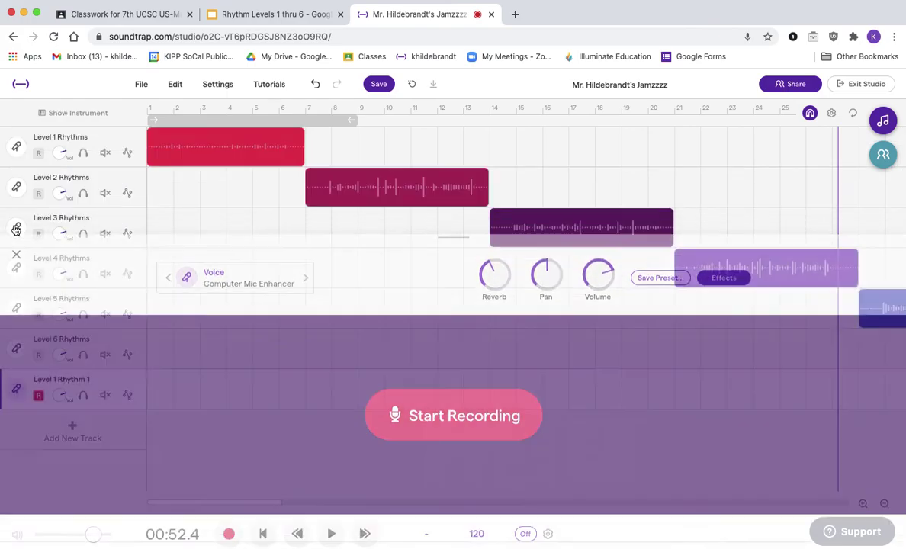